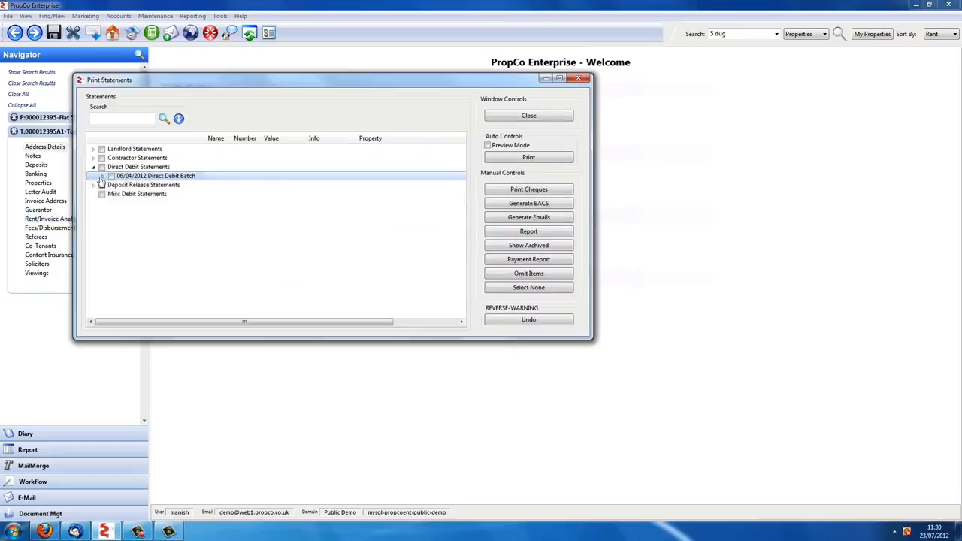
Step: Print all direct debit statements in the 06/04/2012 batch and save the generated BACS text file to the Desktop
left_click(416, 205)
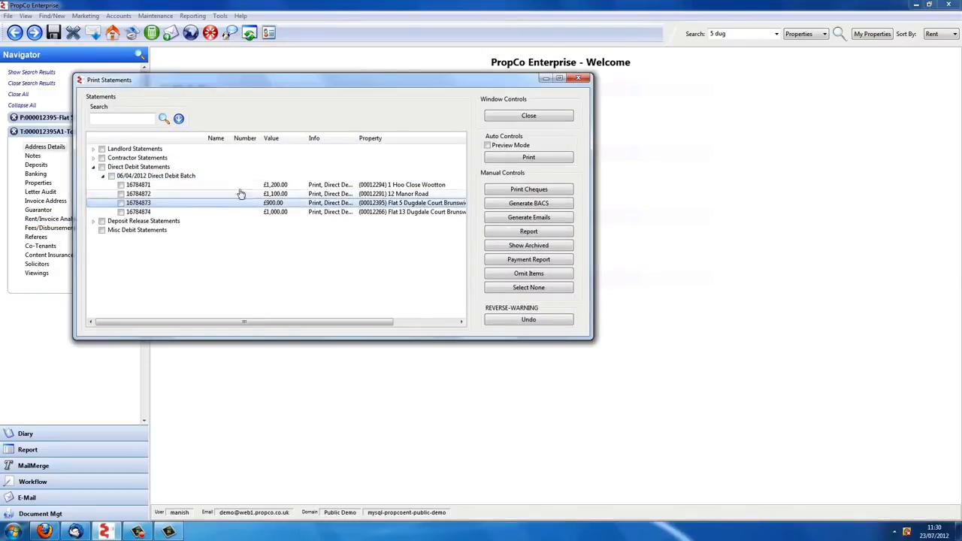
left_click(111, 176)
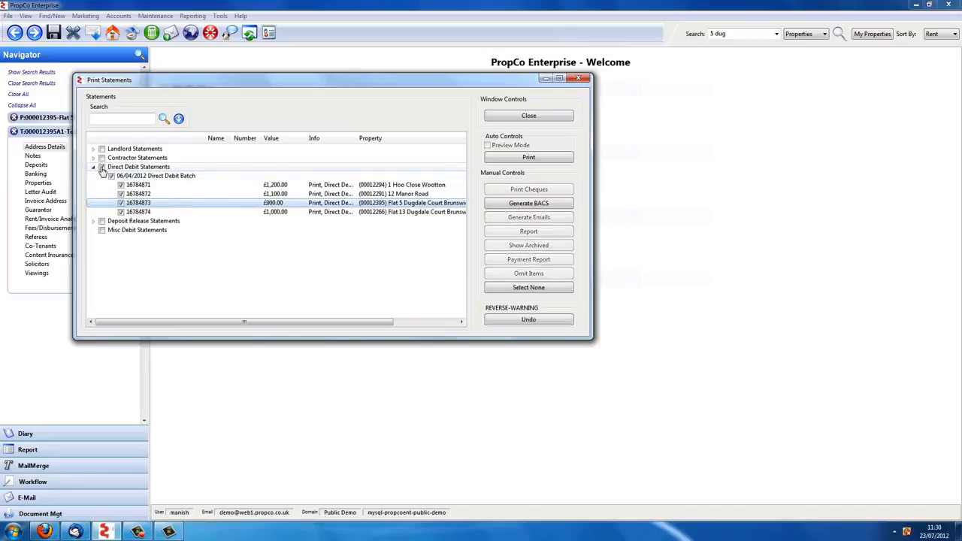
left_click(530, 161)
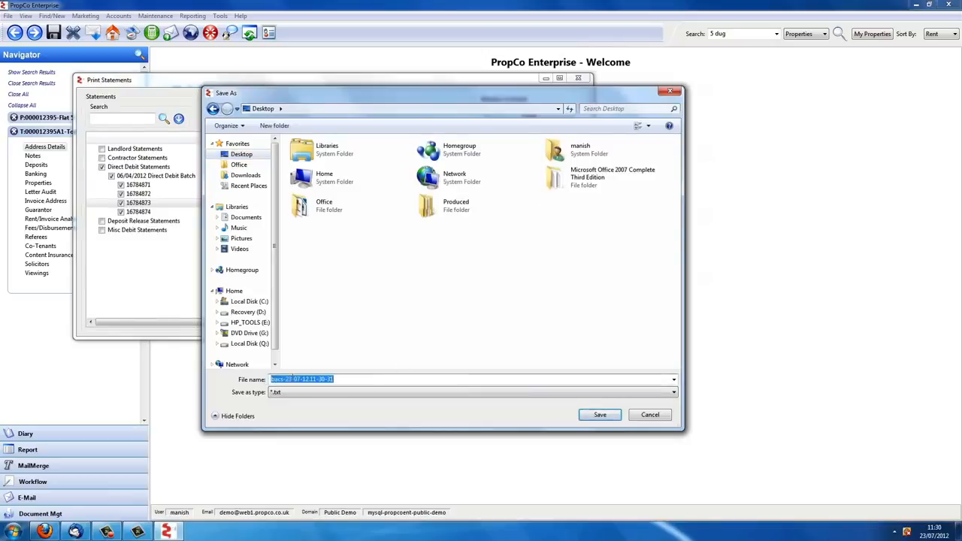
left_click(583, 414)
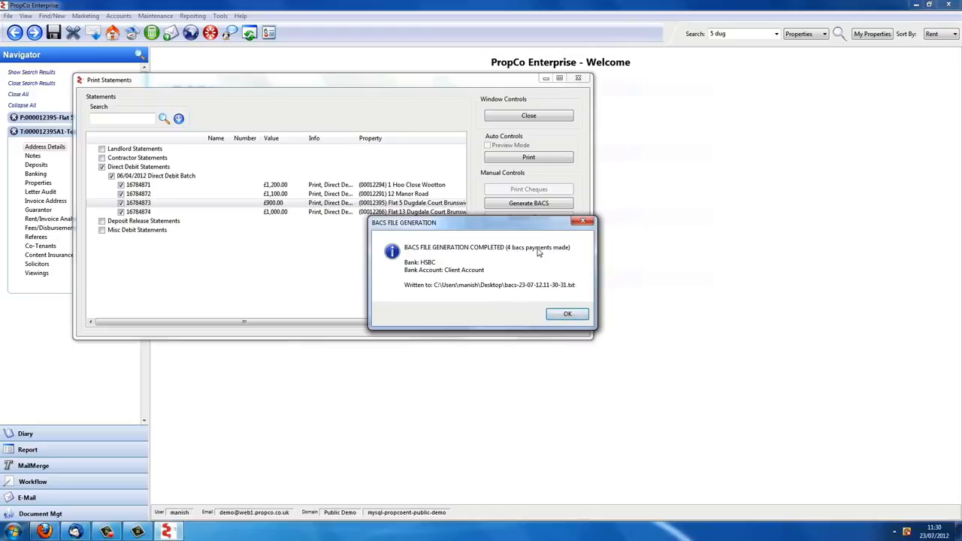
left_click(564, 319)
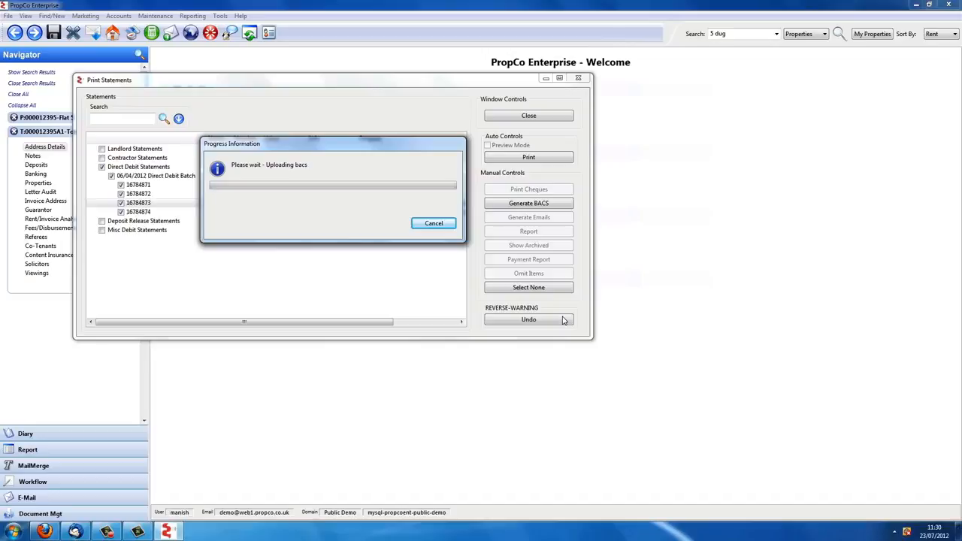
left_click(382, 227)
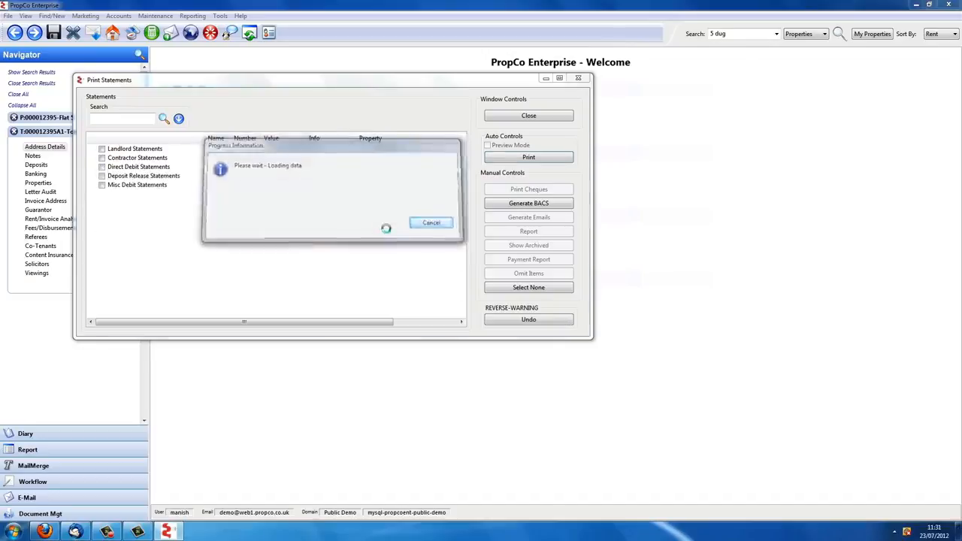
left_click(538, 116)
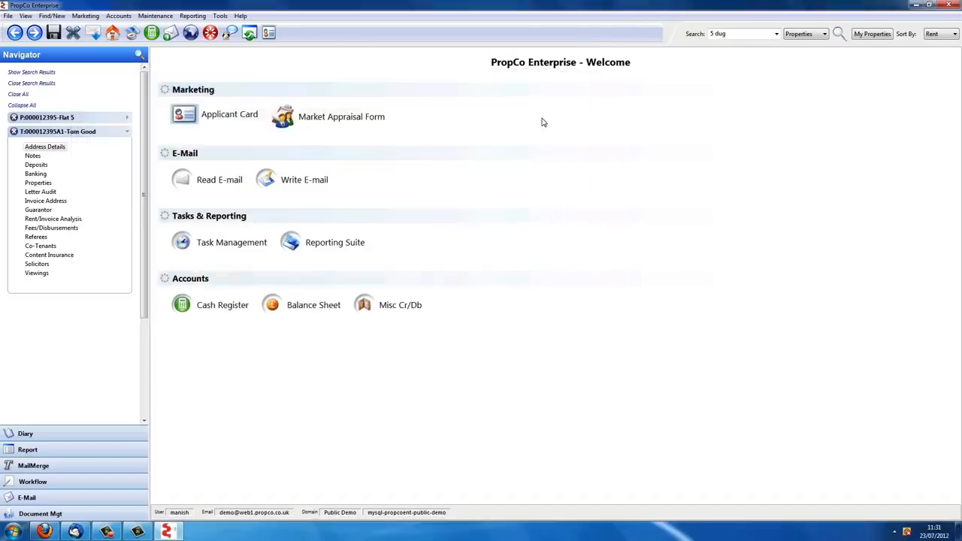
Step: Process direct debits for the date range 01/04/2012 to 30/04/2012
left_click(118, 15)
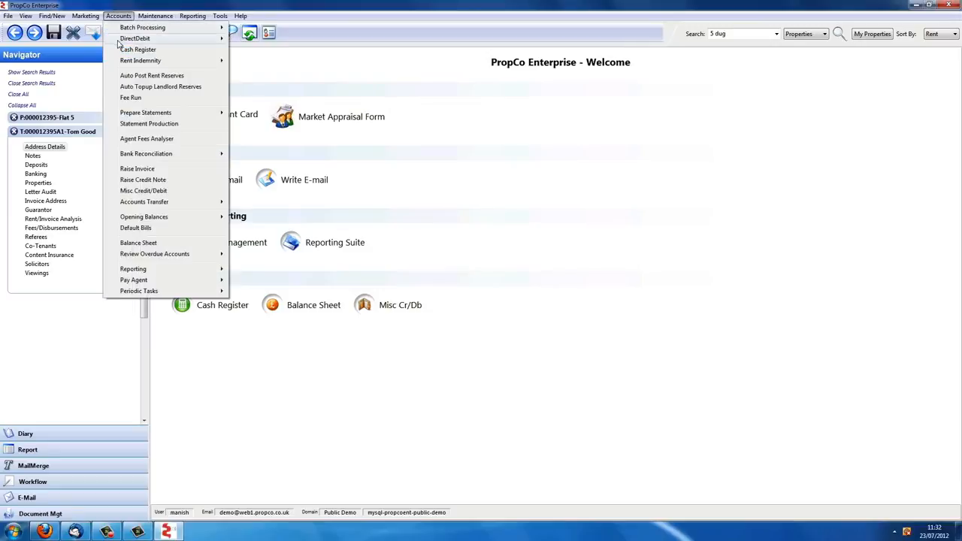
mouse_move(191, 42)
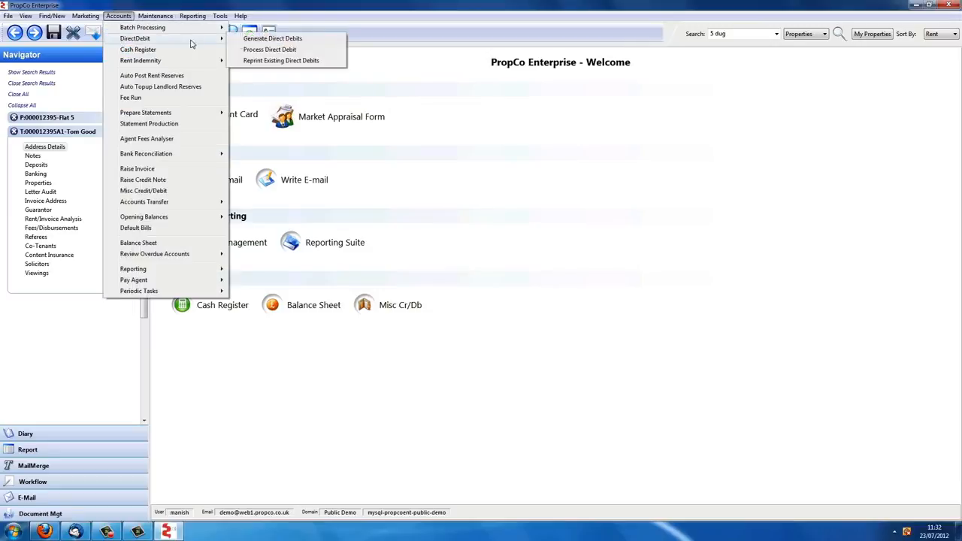
left_click(267, 49)
left_click(504, 265)
left_click(511, 307)
left_click(504, 277)
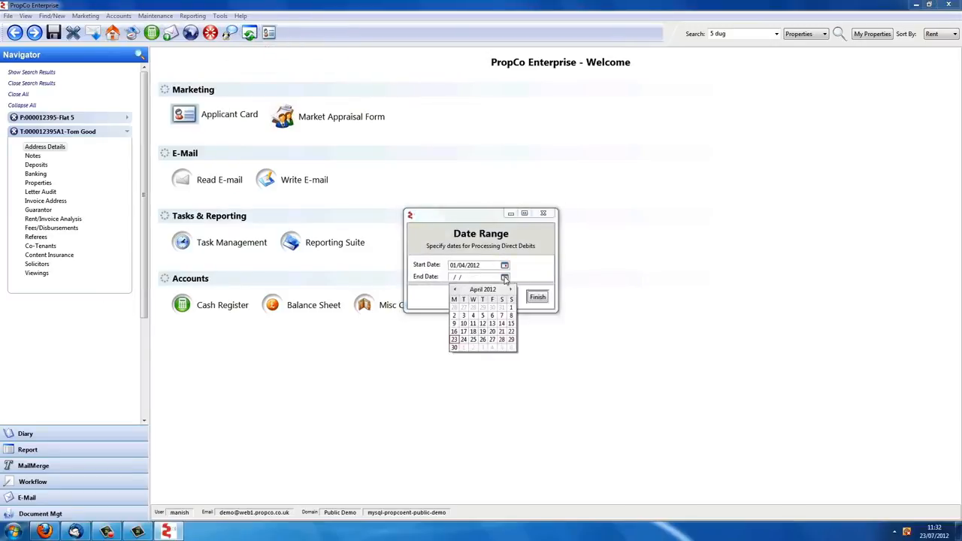
left_click(454, 347)
left_click(536, 298)
left_click(490, 301)
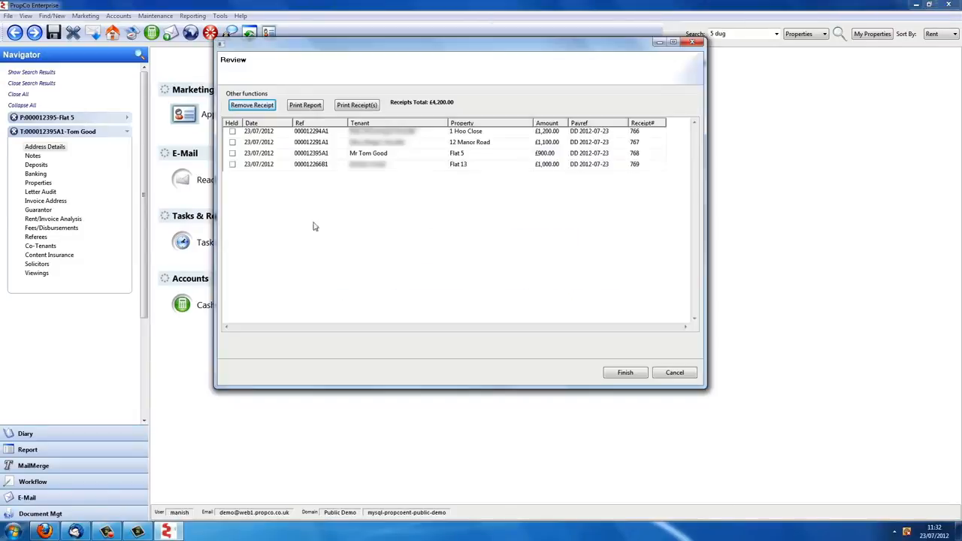
Step: Check the Flat 5 and Flat 13 direct debit receipts, then finish the review and view the Tenant Receipts report
left_click(326, 154)
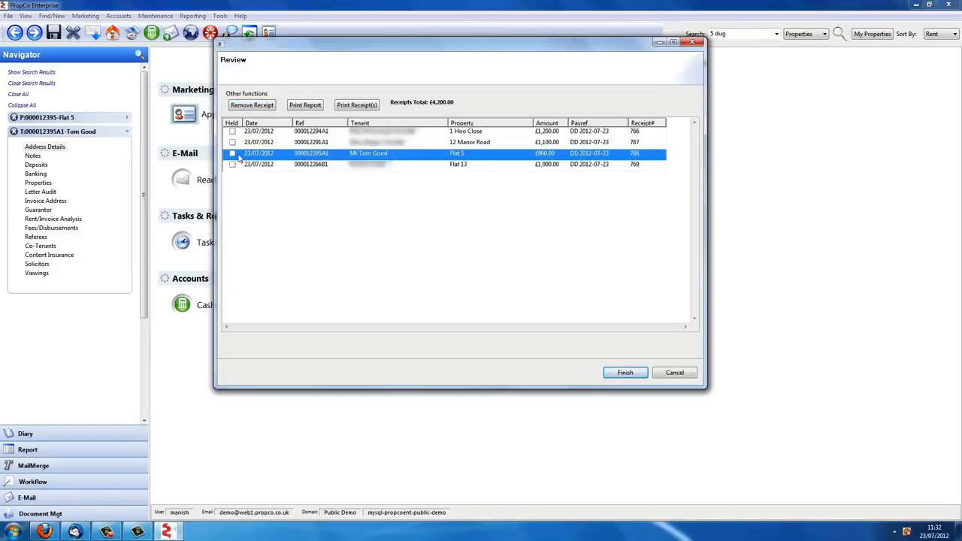
left_click(351, 167)
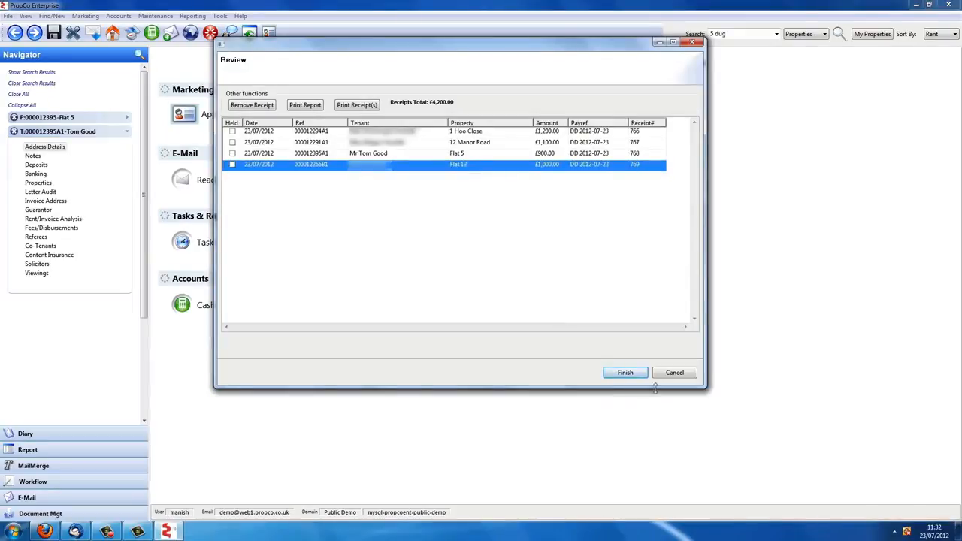
left_click(623, 374)
left_click(466, 300)
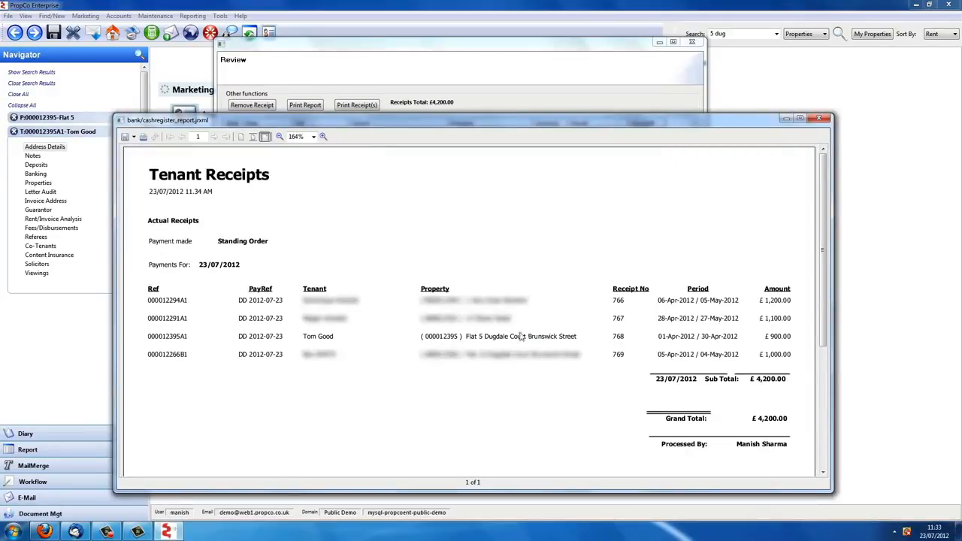
left_click(818, 118)
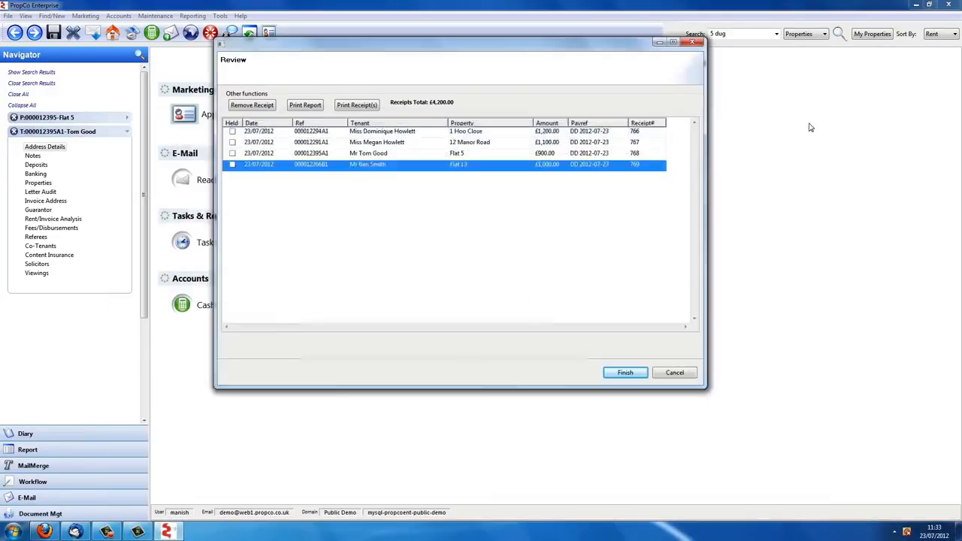
Step: Examine the Flat 5 tenant's paid rent for 01/04/2012 to 30/04/2012 in the Rent/Invoice Analysis
left_click(69, 221)
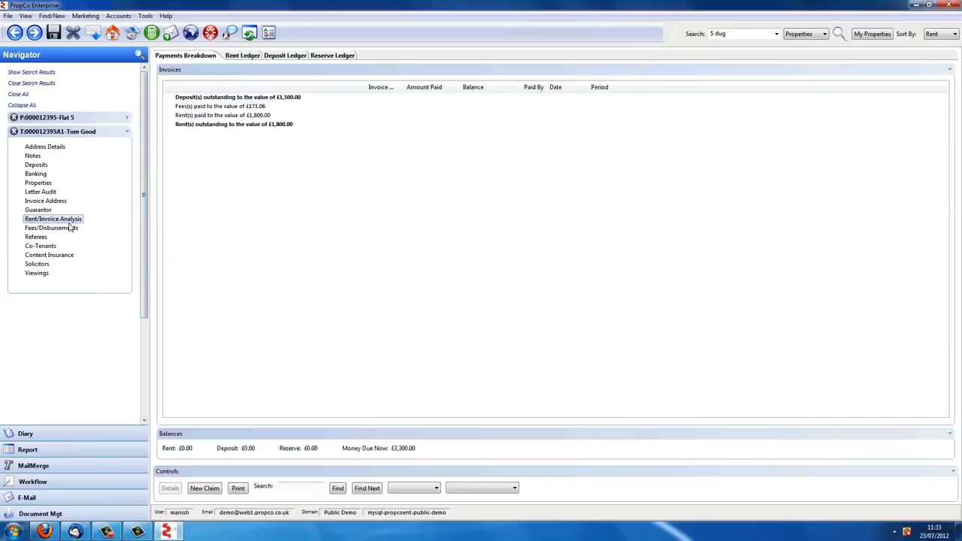
left_click(169, 115)
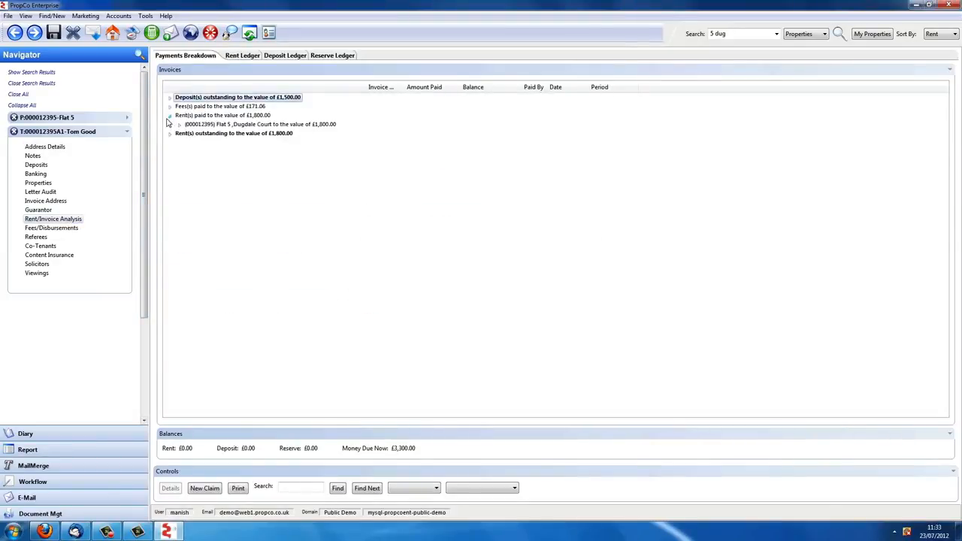
left_click(180, 125)
left_click(189, 143)
left_click(256, 143)
left_click(305, 152)
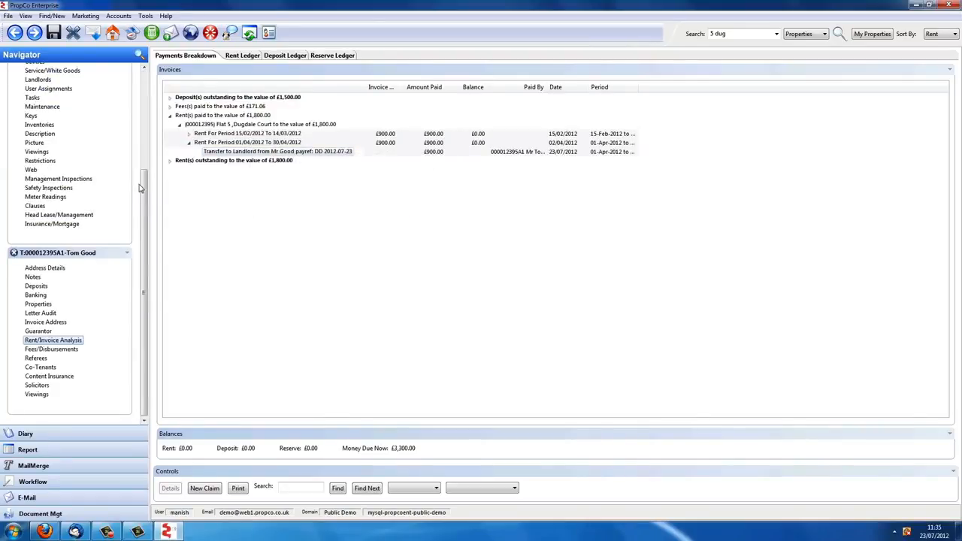
Step: Examine the Flat 5 landlord's current balance postings by property in the Payments Breakdown
left_click_drag(142, 189, 138, 97)
left_click(33, 123)
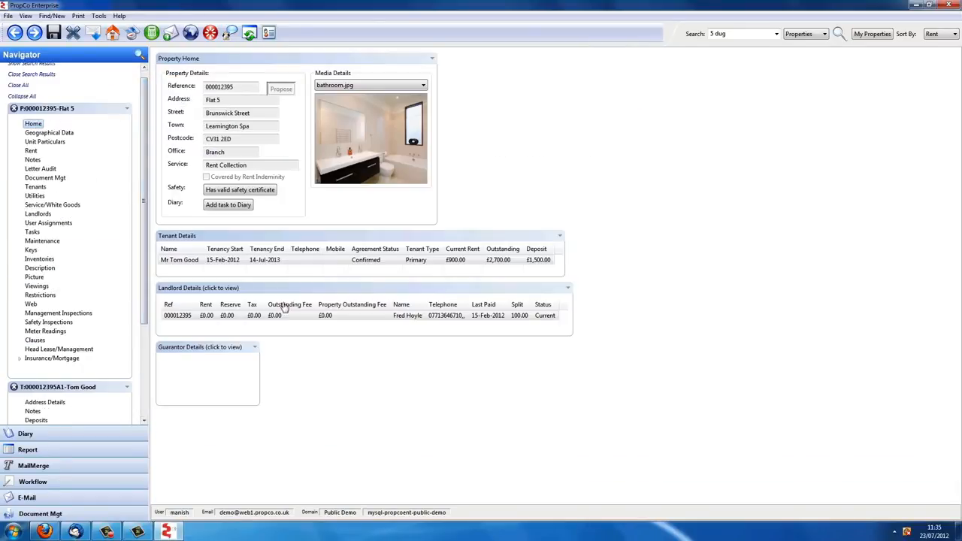
left_click(390, 320)
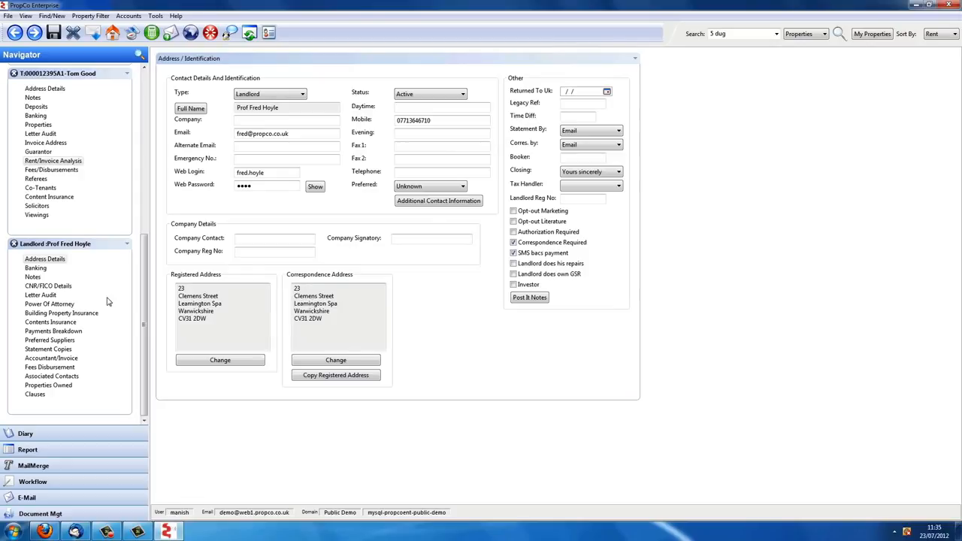
left_click(67, 332)
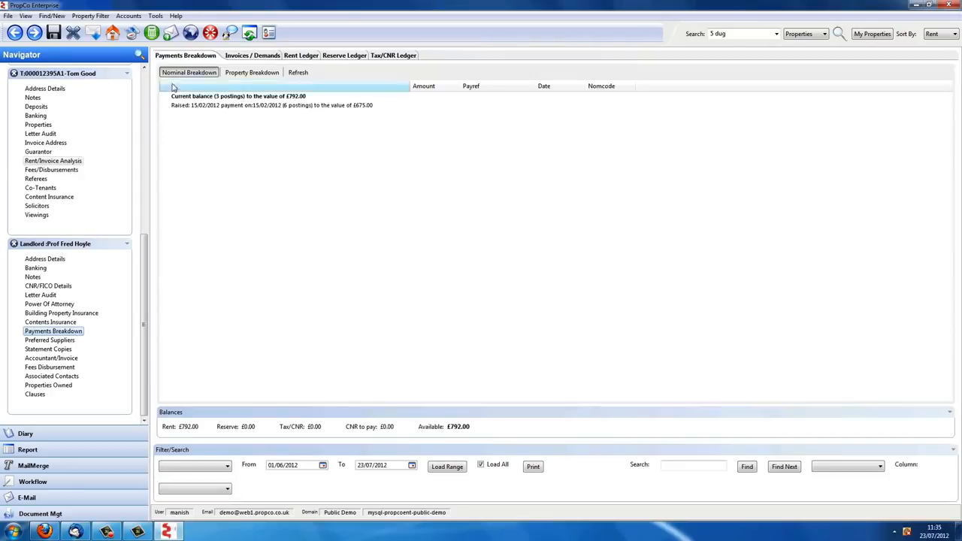
left_click(167, 97)
left_click(175, 106)
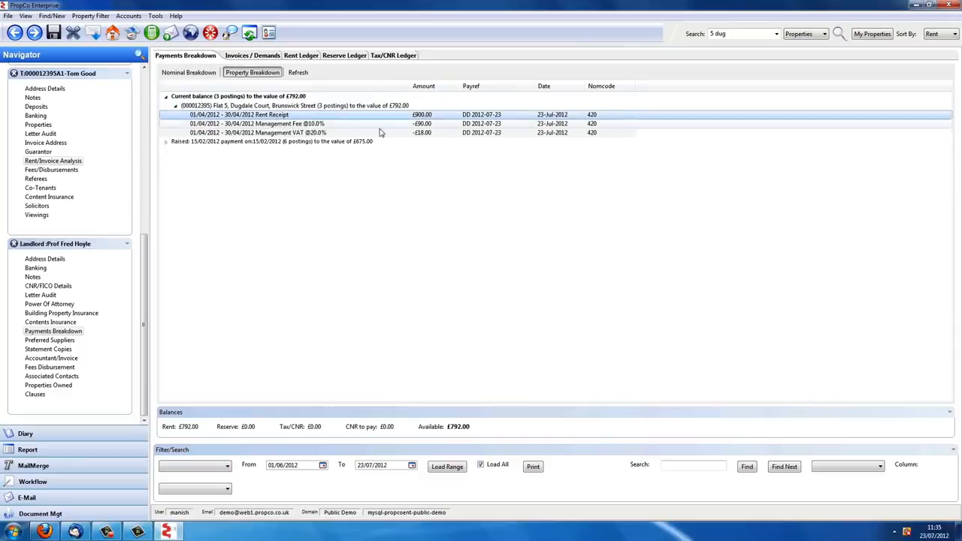
left_click(426, 134)
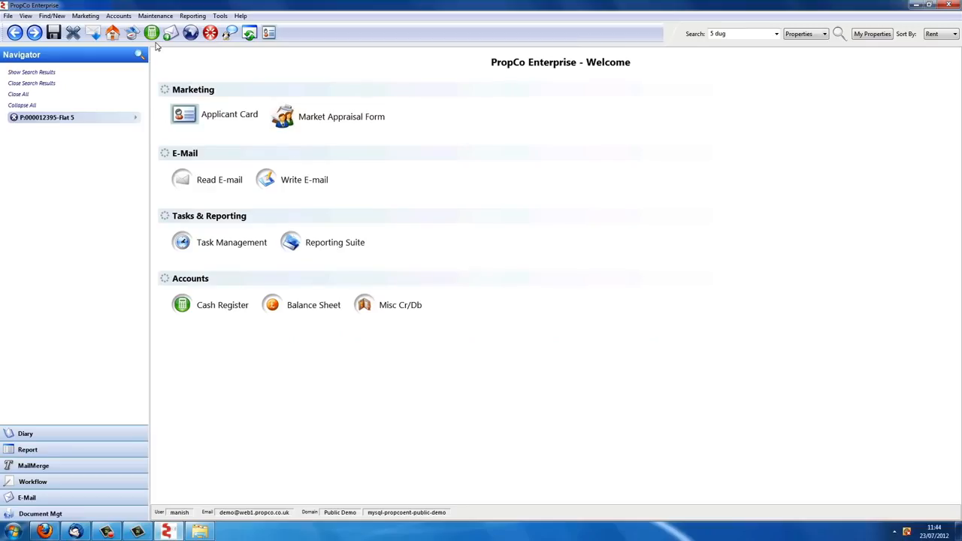
Step: Set the Cash Register to register receipts automatically from the import file "sample import file mdemo"
left_click(151, 33)
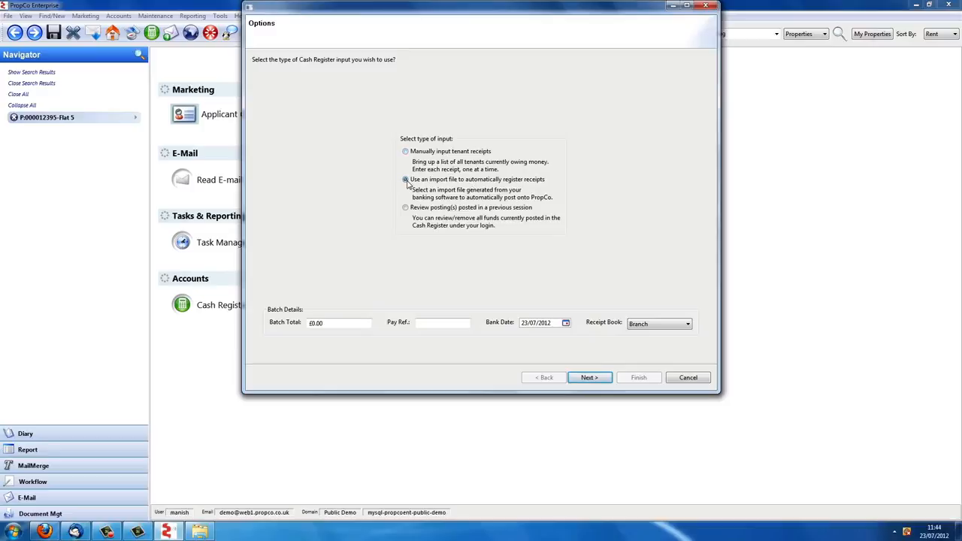
left_click(589, 377)
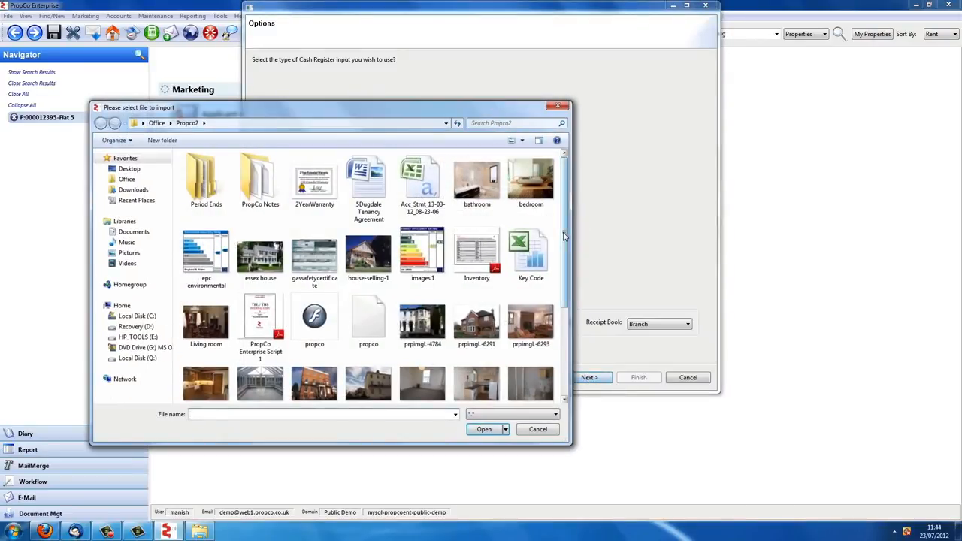
left_click_drag(569, 235, 565, 308)
left_click(423, 372)
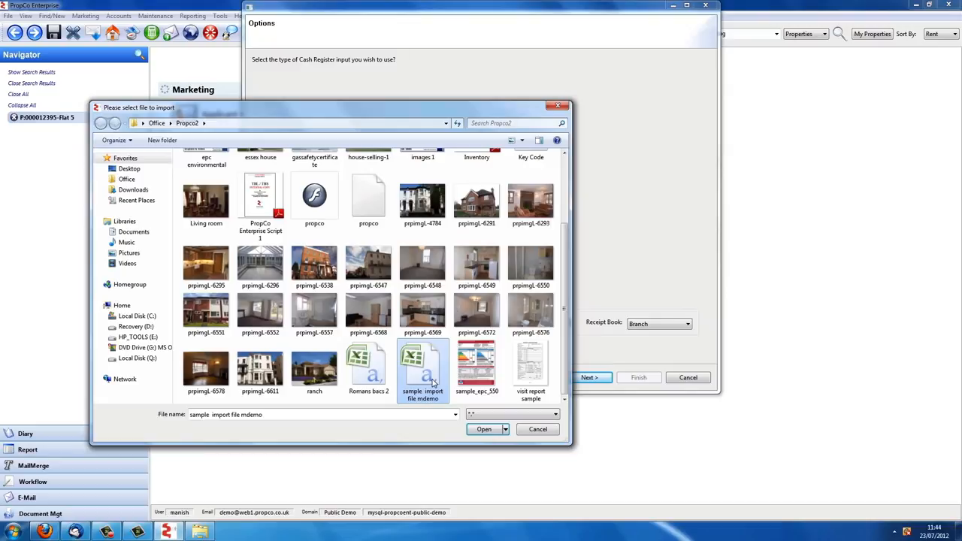
left_click(487, 430)
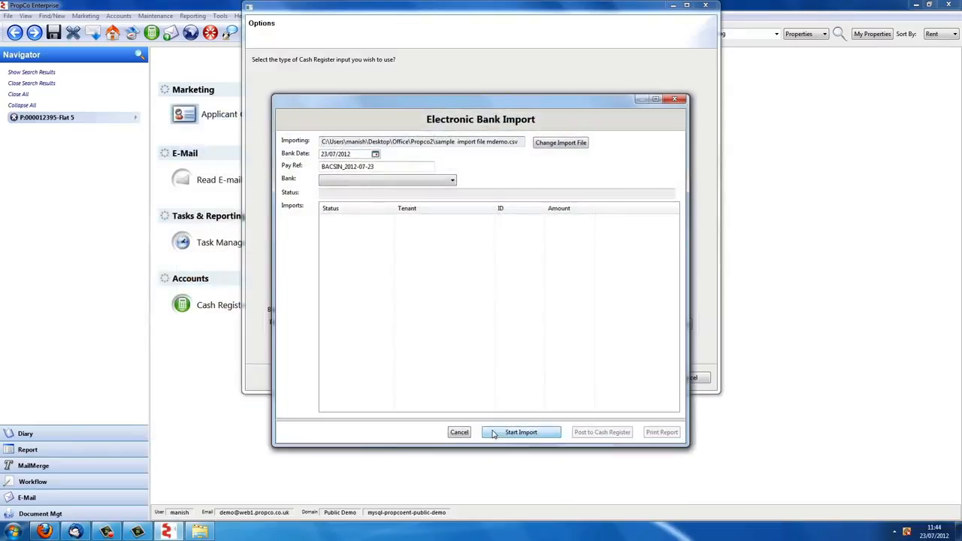
Step: Import the bank file with HSBC as the bank and look through the Bacs Import Report
left_click(453, 181)
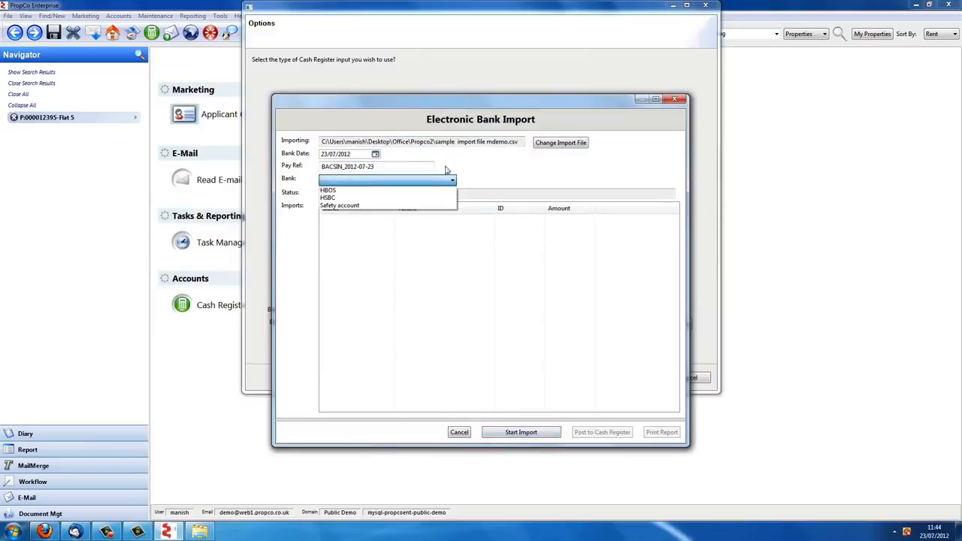
left_click(378, 196)
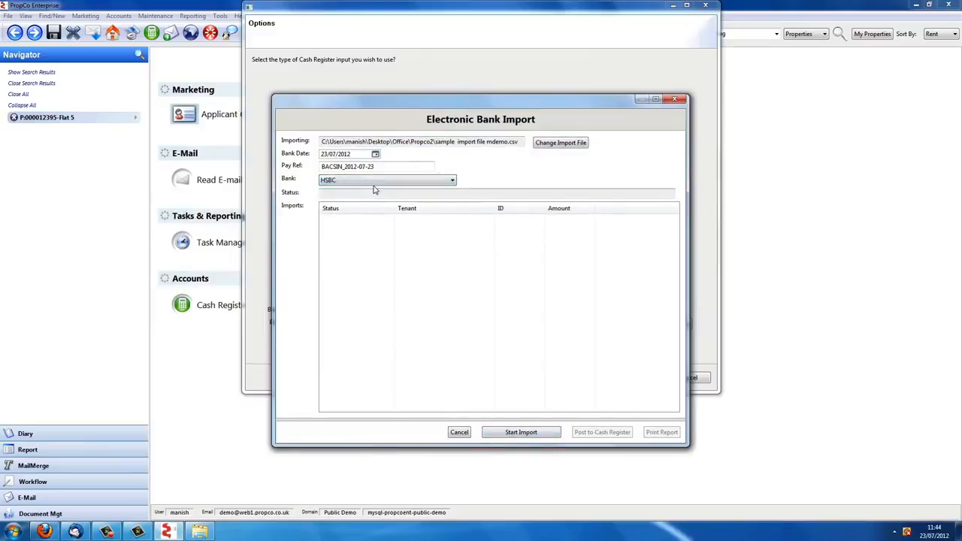
left_click(545, 433)
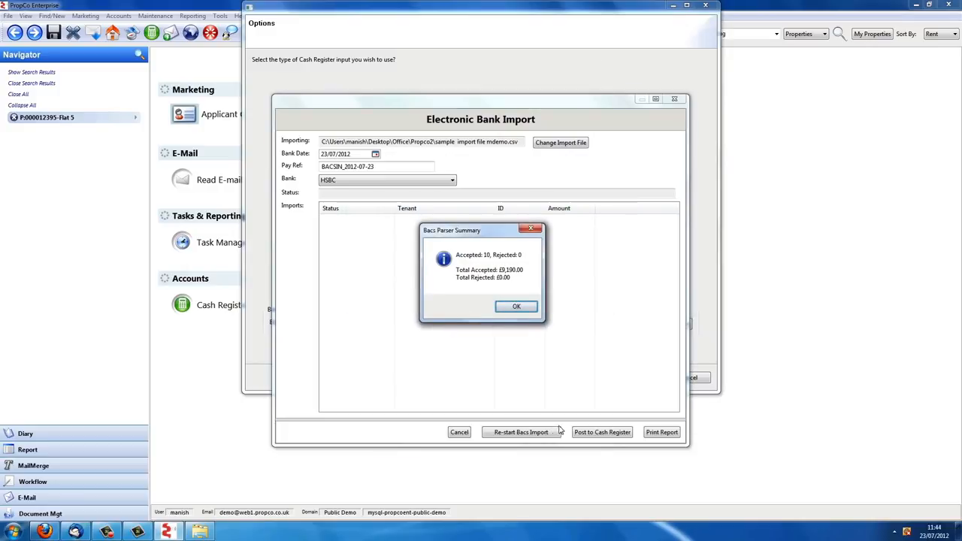
left_click(516, 306)
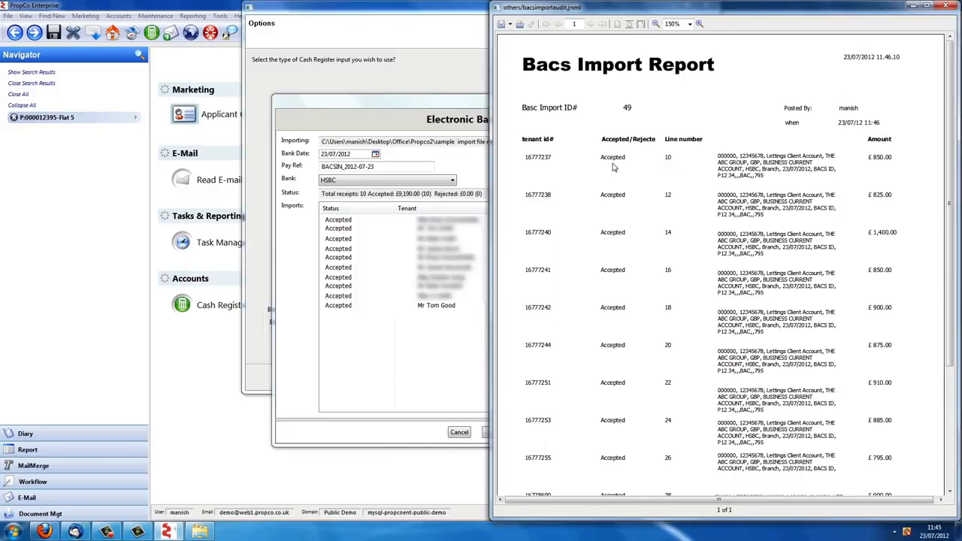
scroll(621, 339, "down", 10)
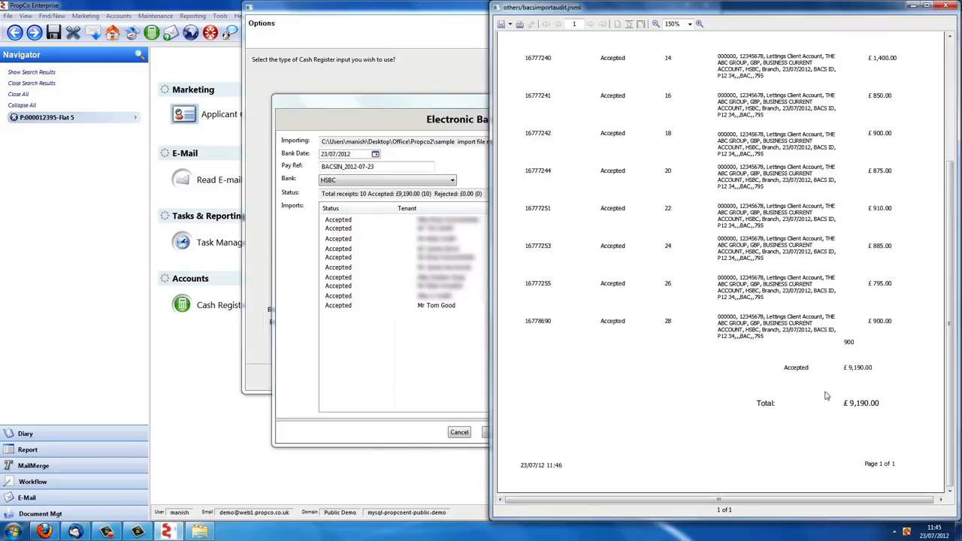
left_click(946, 6)
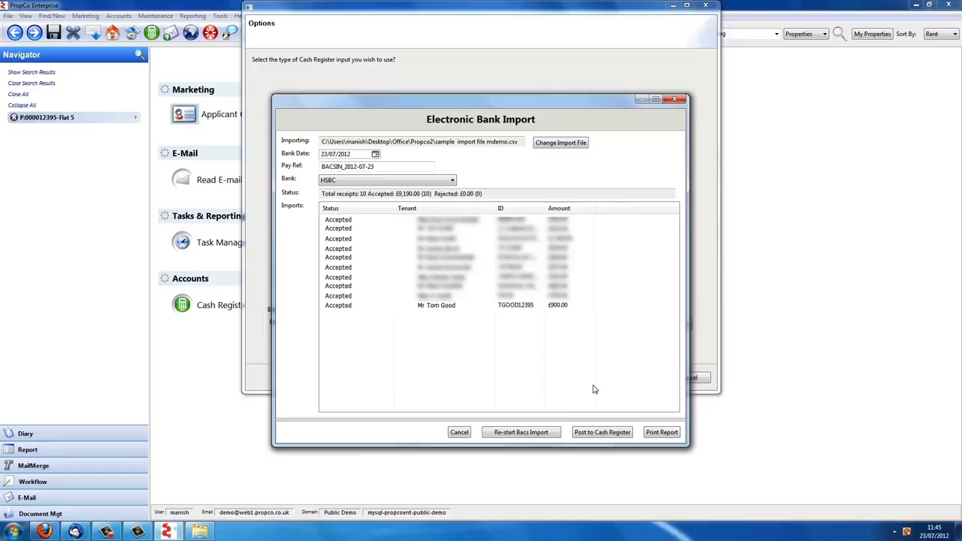
Step: Post the imported receipts to the Cash Register and select the Flat 5 receipt in the review
left_click(601, 433)
left_click(584, 207)
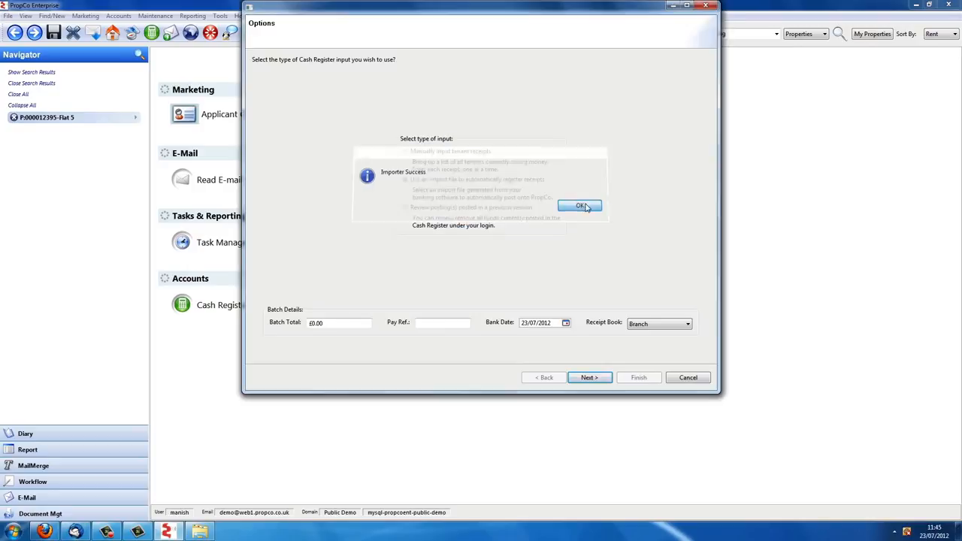
left_click(529, 196)
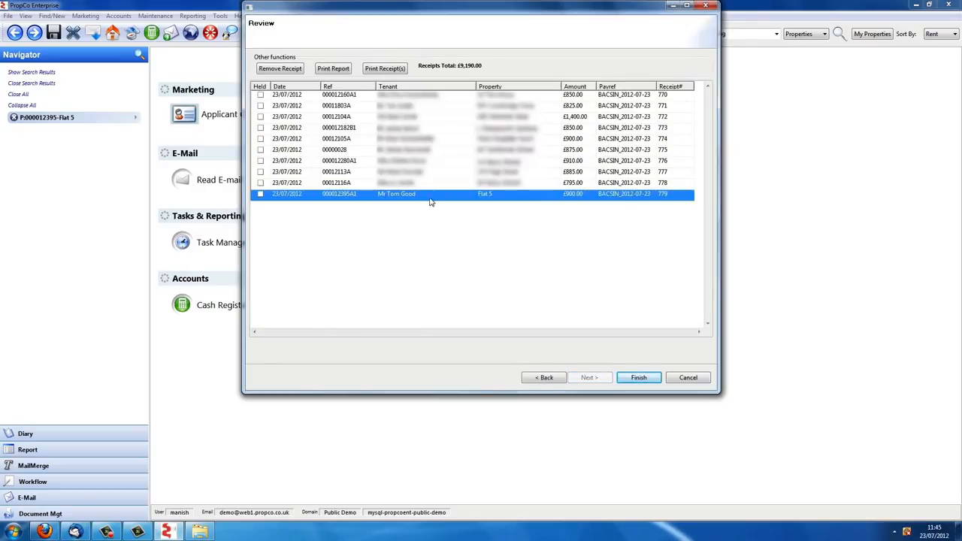
Step: Complete the imported receipts posting, then view and close the Tenant Receipts report
left_click(638, 378)
left_click(467, 300)
scroll(690, 337, "down", 1)
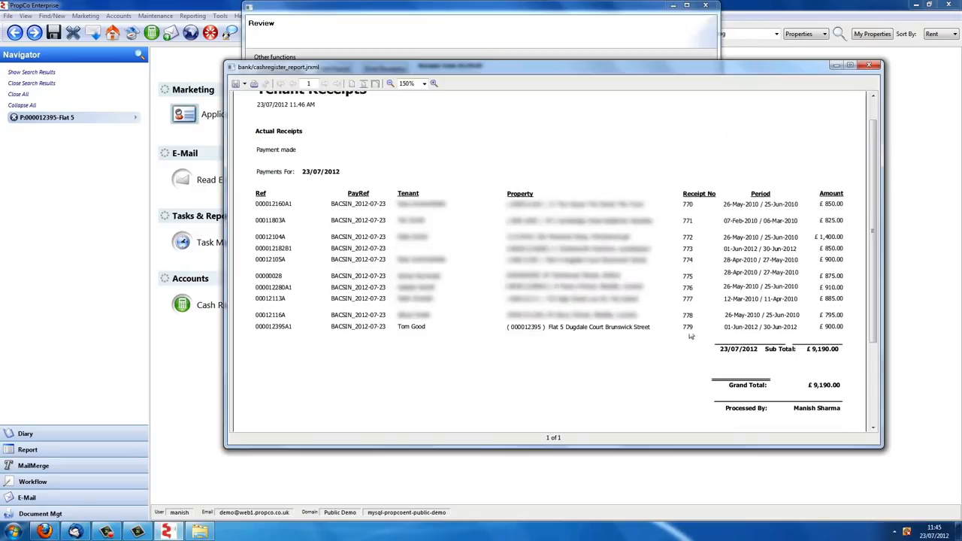
left_click(868, 66)
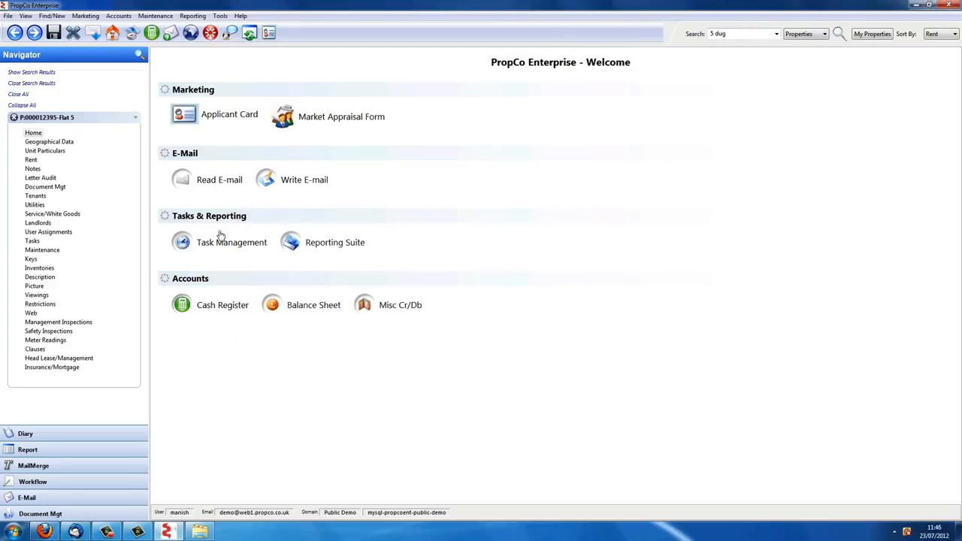
Step: Check the Flat 5 tenant's Rent/Invoice Analysis for the landlord transfer under the paid rent for 01/06/2012 to 30/06/2012
left_click(416, 259)
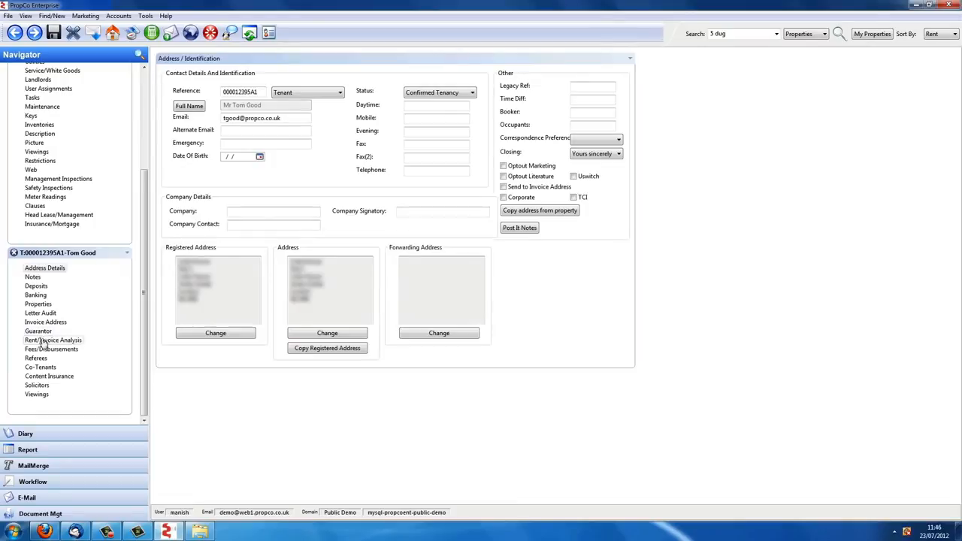
left_click(43, 340)
left_click(171, 115)
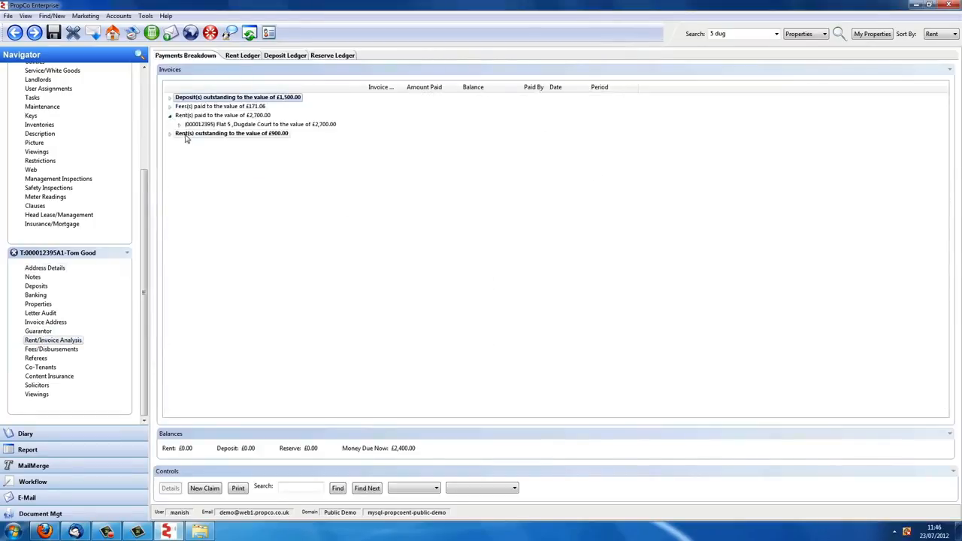
left_click(179, 125)
left_click(188, 151)
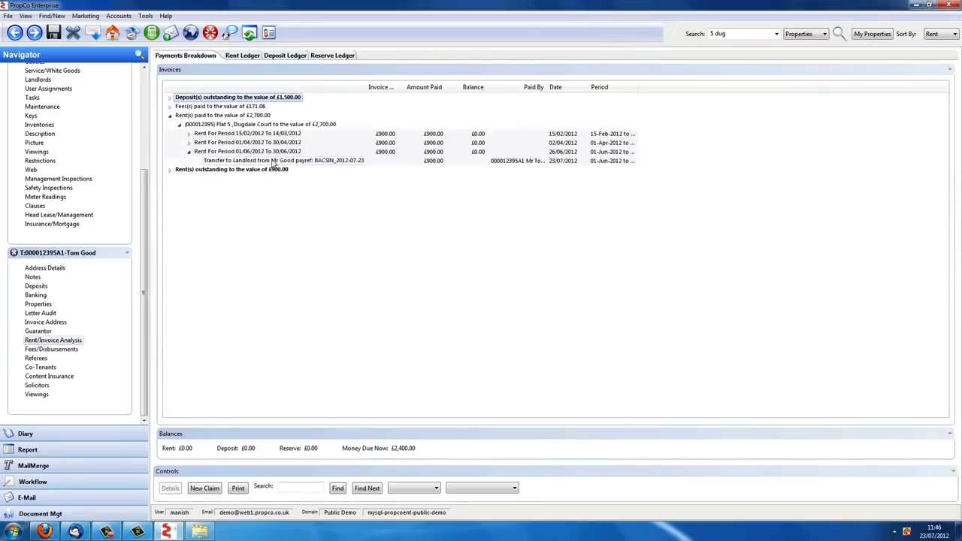
left_click(338, 161)
mouse_move(337, 162)
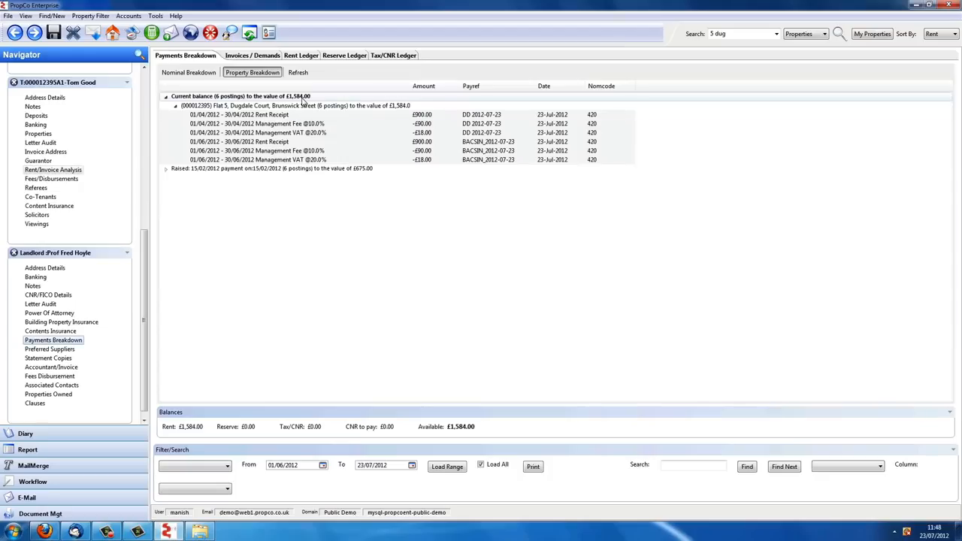
Step: Examine the outstanding Flat 5 arrangement fee in the landlord's Invoices / Demands
left_click(250, 56)
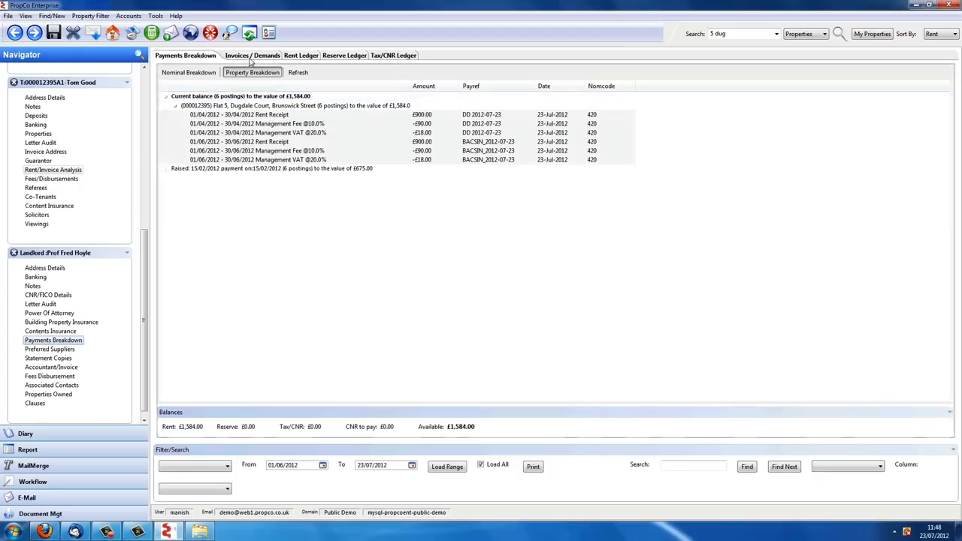
left_click(165, 81)
left_click(174, 90)
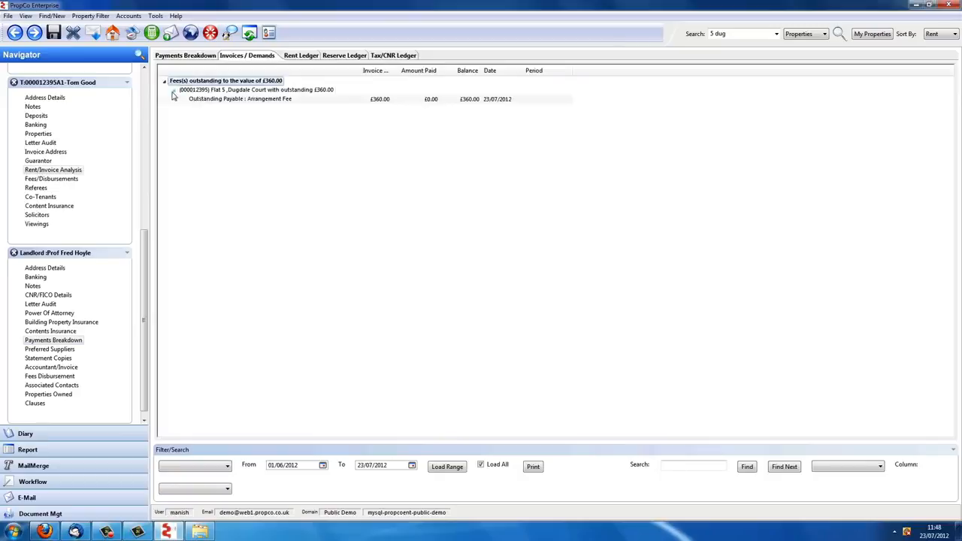
left_click(256, 102)
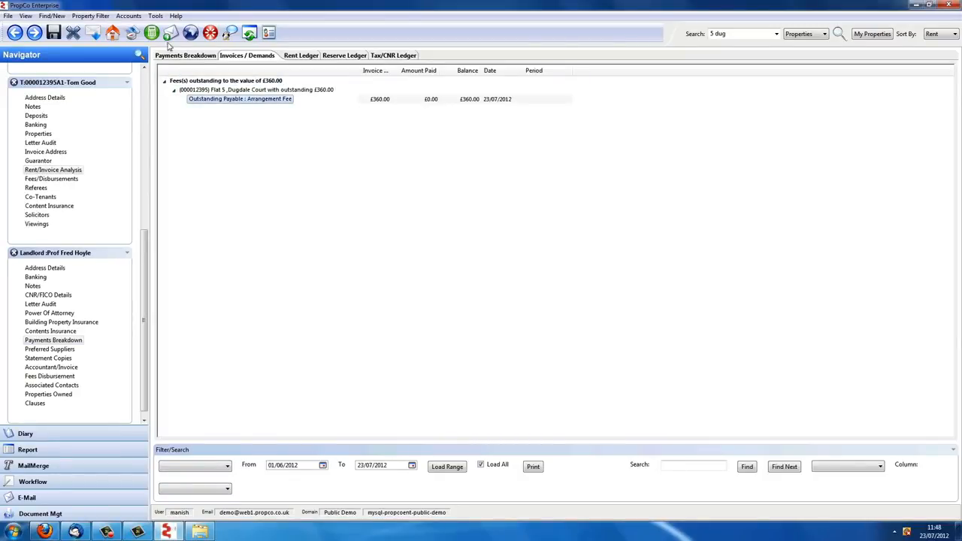
Step: Execute the Fee Run for the Public Demo domain and close the Multi Domain Task Runner
left_click(112, 32)
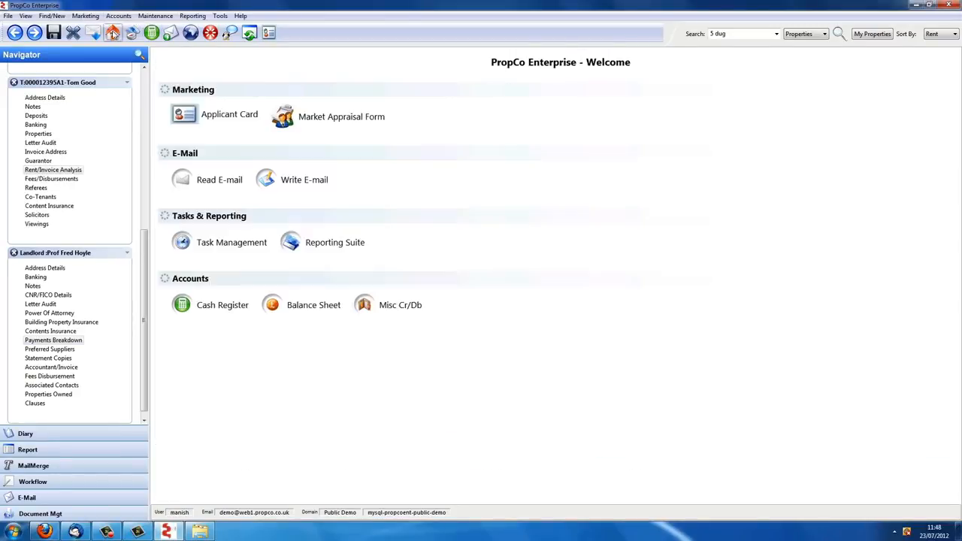
left_click(118, 16)
left_click(132, 97)
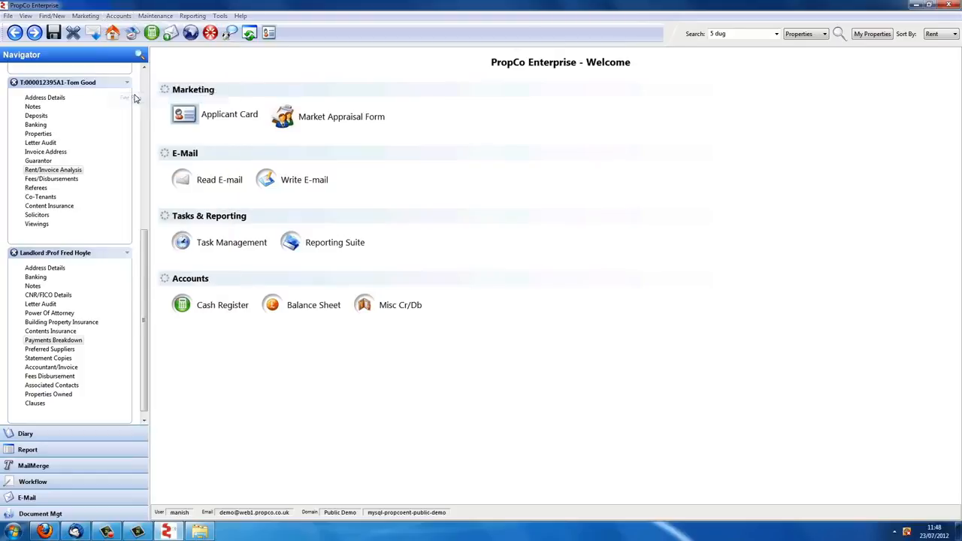
left_click(521, 390)
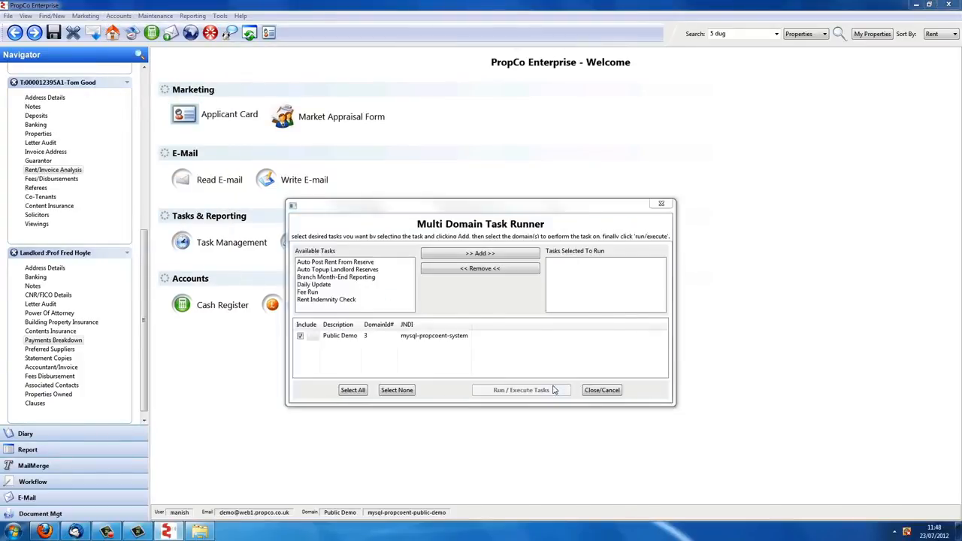
left_click(609, 390)
Step: Check the arrangement fee and its VAT among the landlord's Flat 5 postings in the Payments Breakdown
left_click(67, 340)
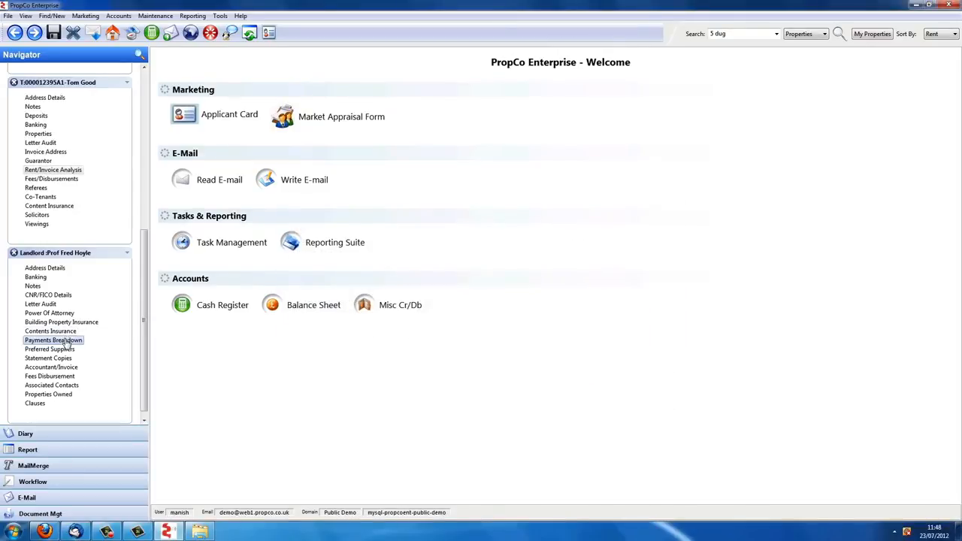
left_click(167, 97)
left_click(175, 106)
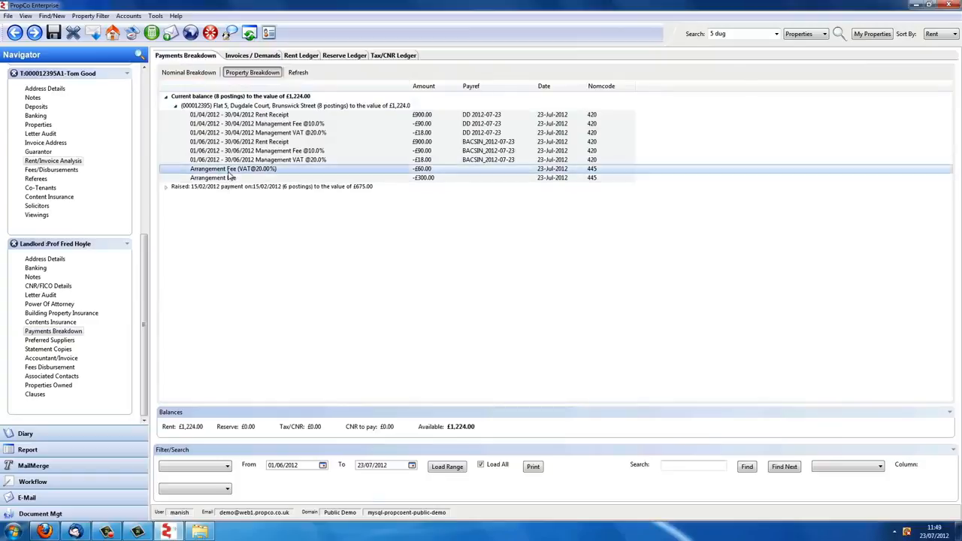
left_click(233, 178)
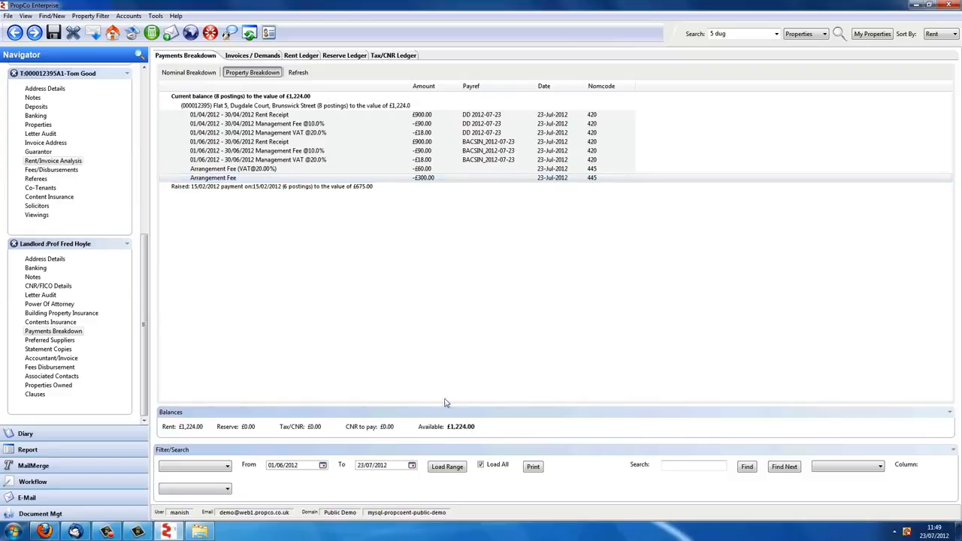
Step: Start landlord statement preparation for Southern Accounts with all statement groups included
left_click(112, 33)
left_click(109, 17)
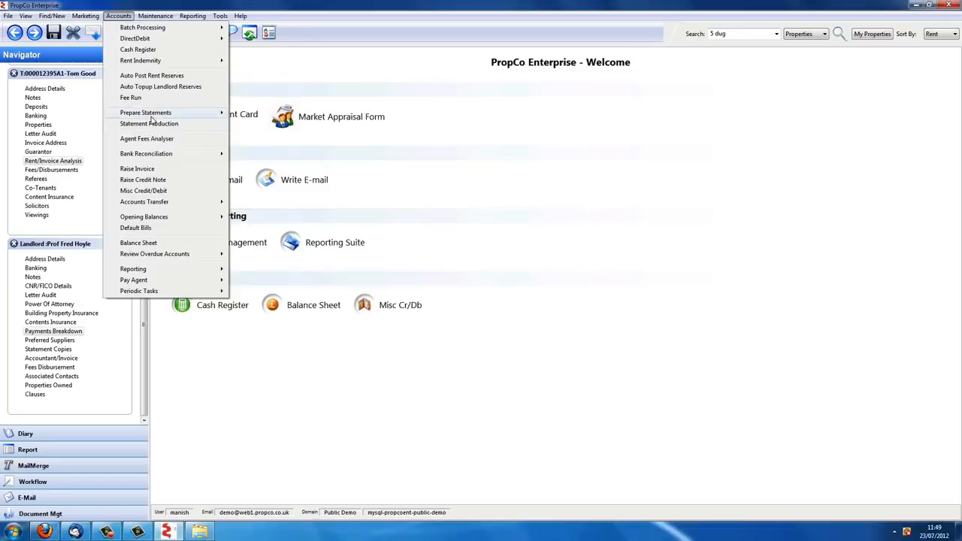
mouse_move(153, 113)
left_click(305, 124)
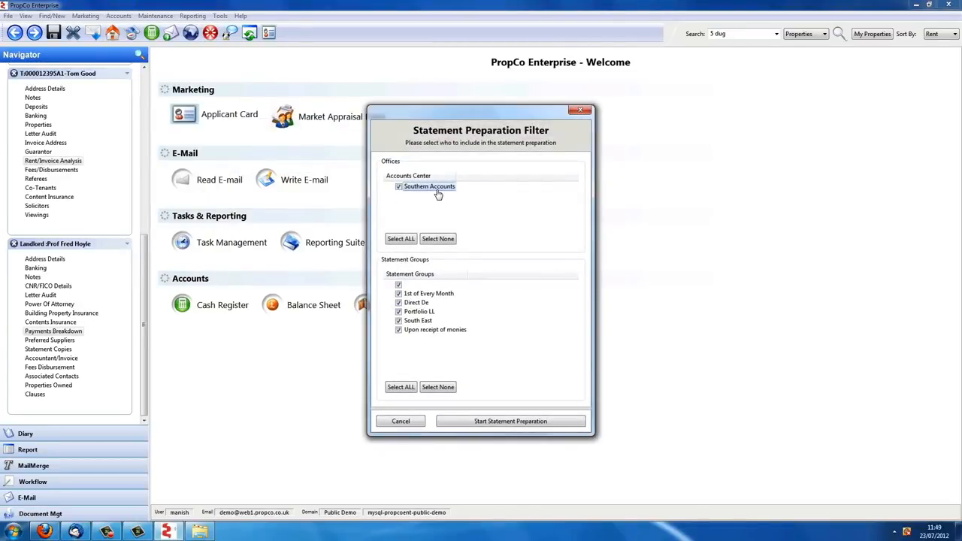
left_click(482, 422)
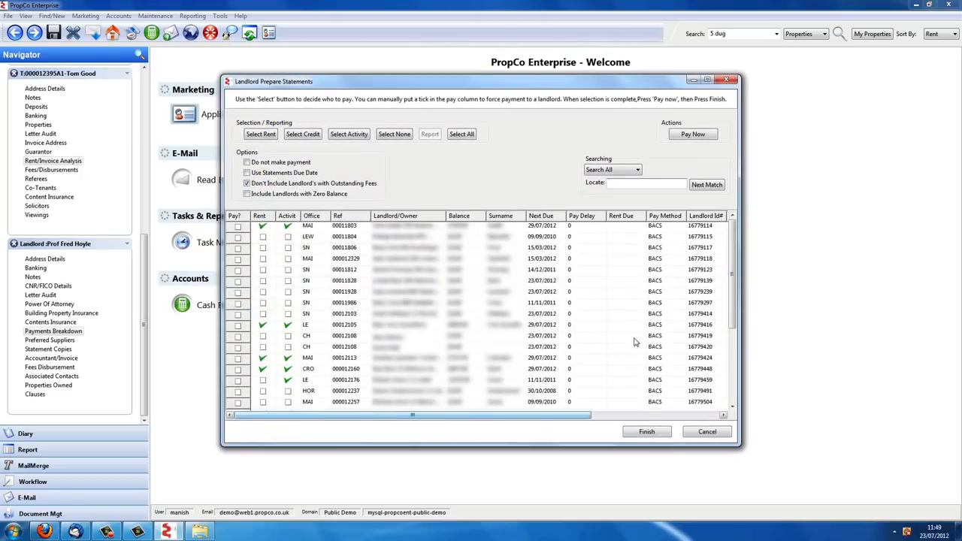
Step: Select all landlords with rent for payment, including the Flat 5 landlord, pay them and finish the statement preparation
left_click_drag(733, 261, 720, 383)
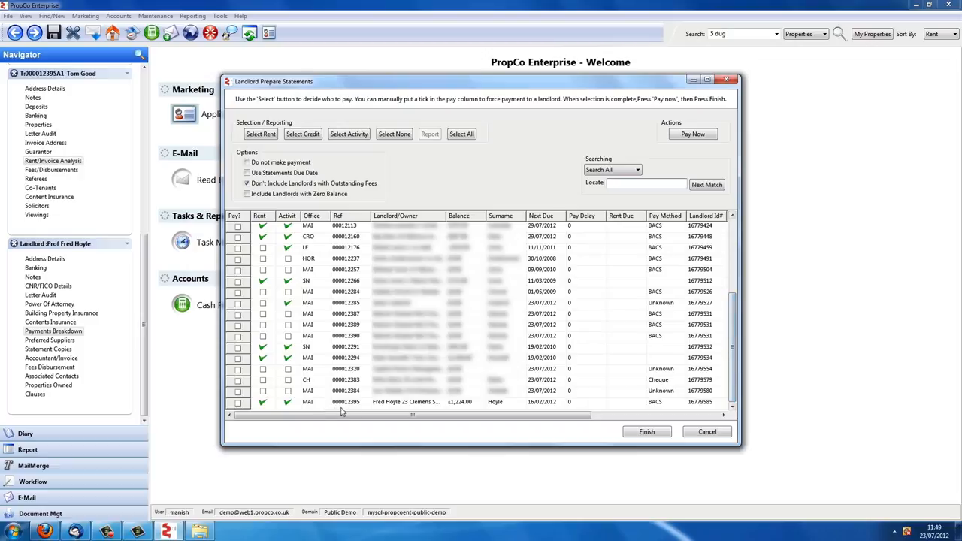
left_click(372, 404)
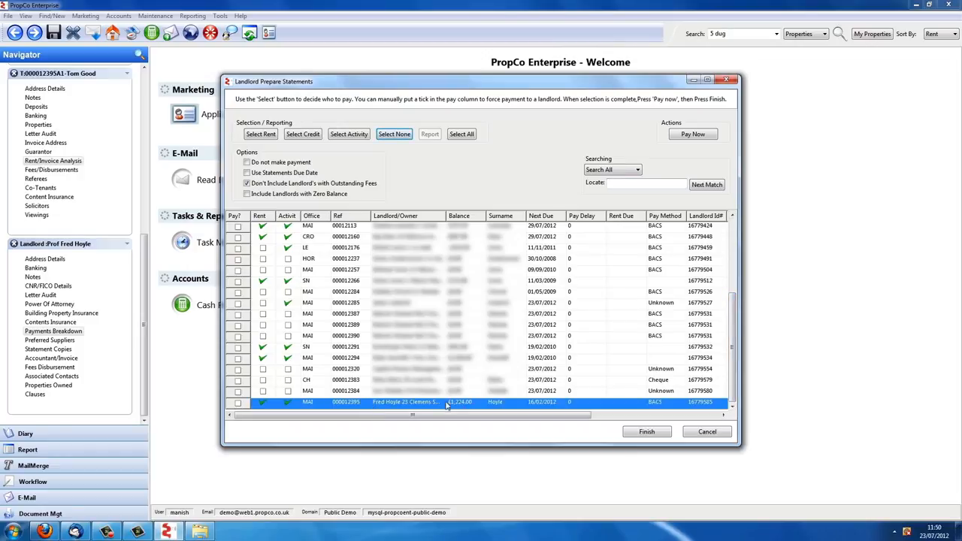
left_click(250, 135)
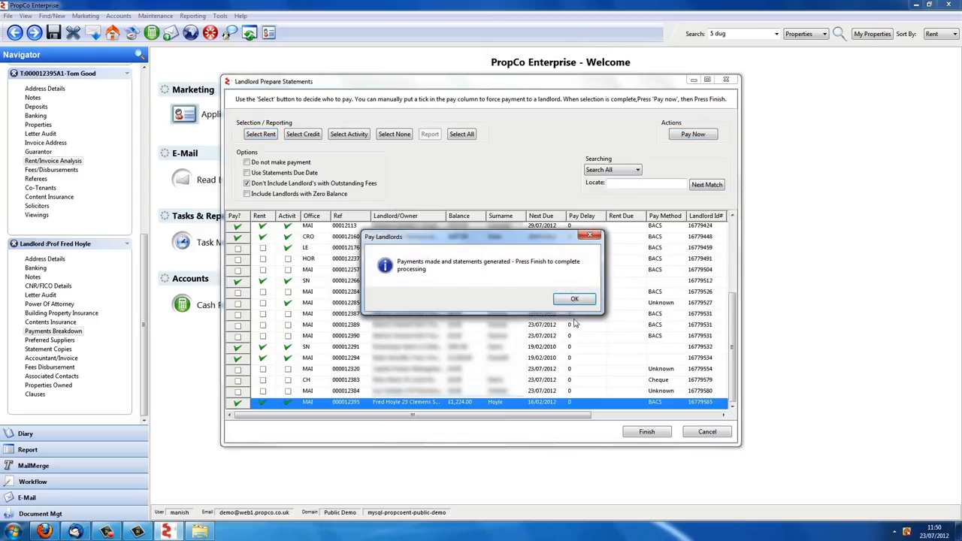
left_click(575, 299)
left_click(647, 432)
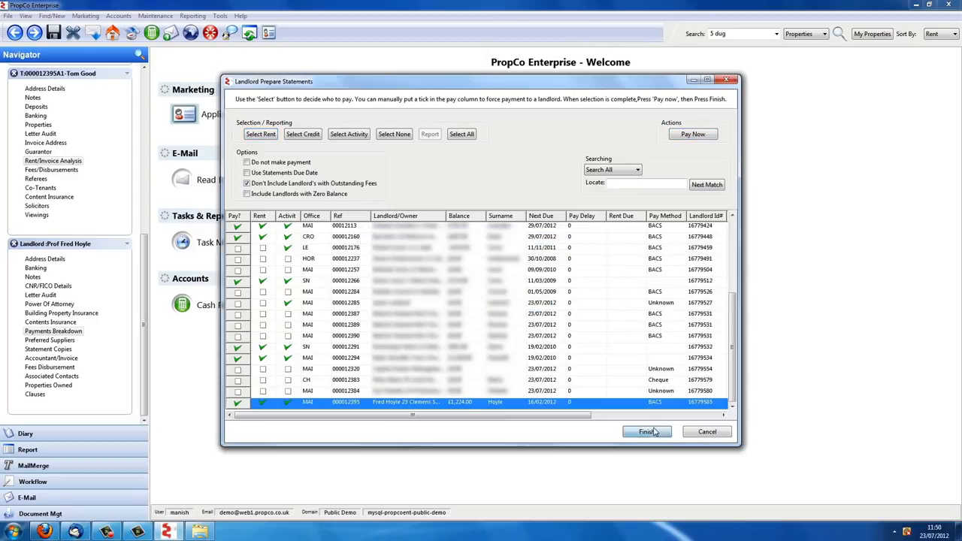
left_click(482, 301)
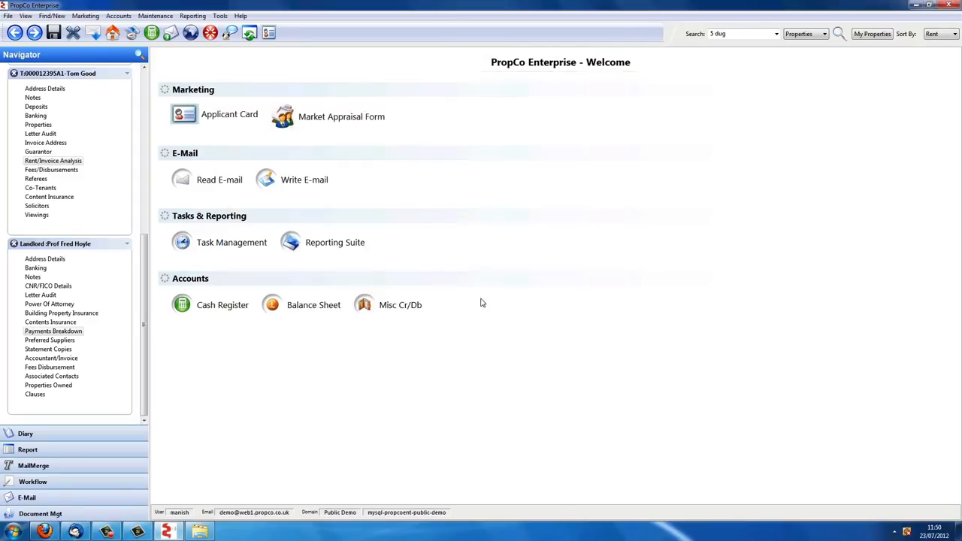
Step: Open Statement Production and select the Flat 5 landlord's statement under Branch in the 23/07/2012 landlord statement batch
left_click(118, 16)
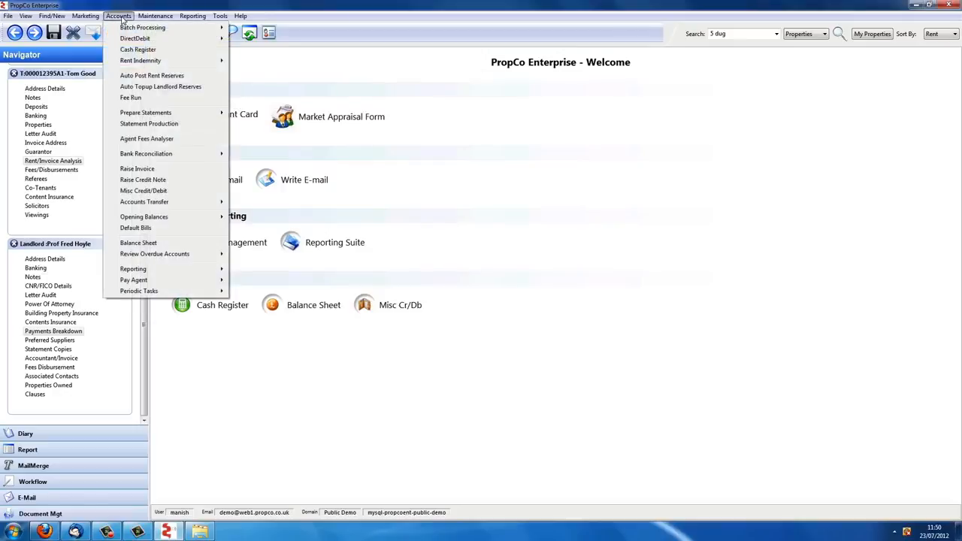
left_click(149, 123)
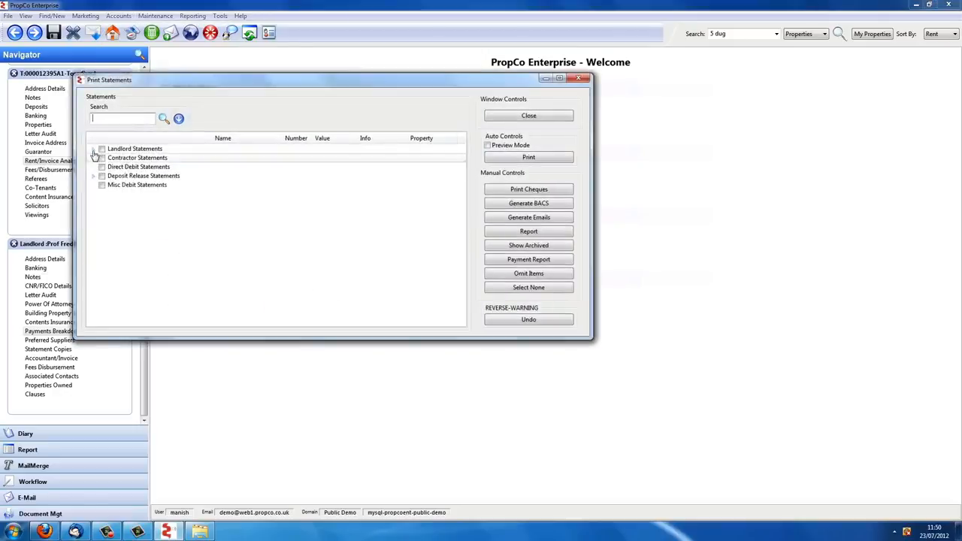
left_click(93, 149)
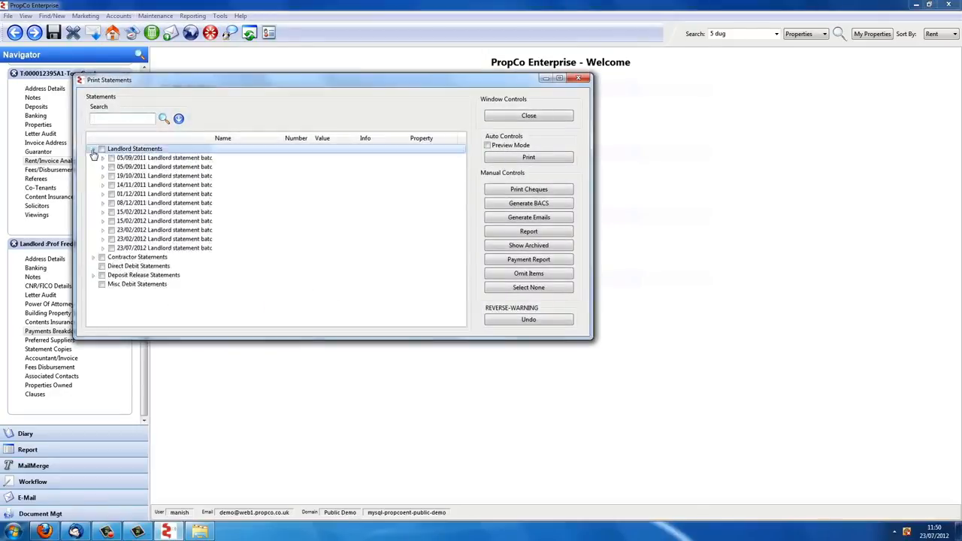
left_click(102, 249)
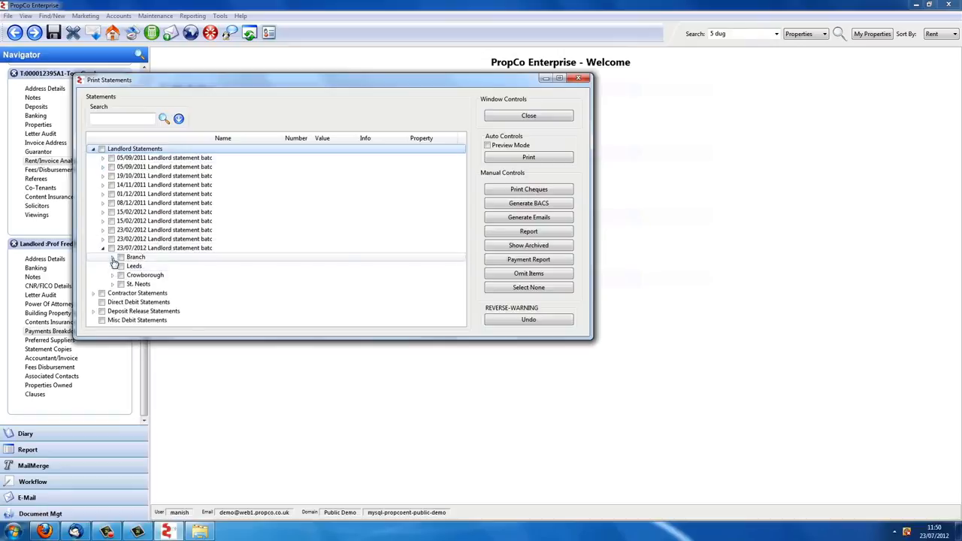
left_click(112, 257)
left_click(130, 295)
left_click(130, 294)
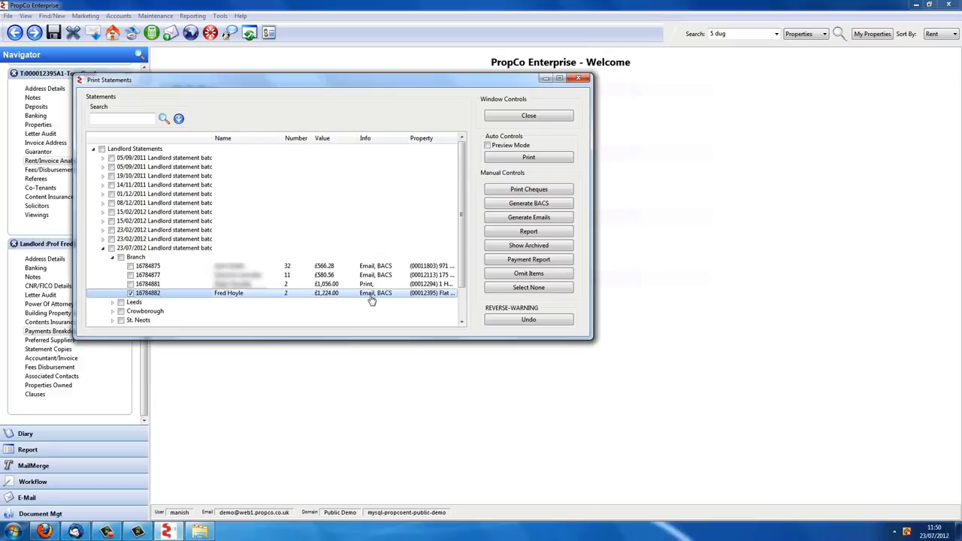
Step: Preview the Flat 5 landlord's statement in Preview Mode, look through its receipts and deductions, and close it
left_click(520, 160)
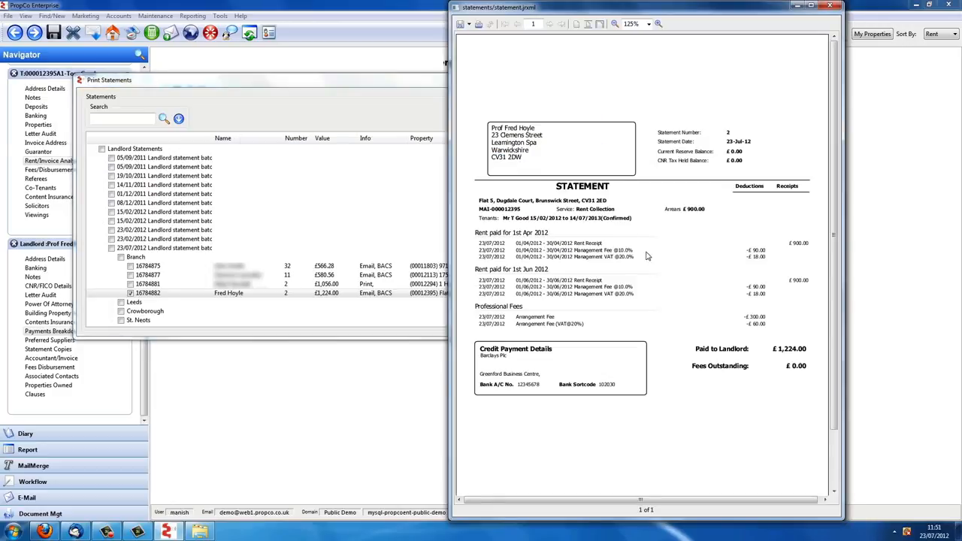
scroll(674, 391, "down", 3)
scroll(674, 391, "up", 3)
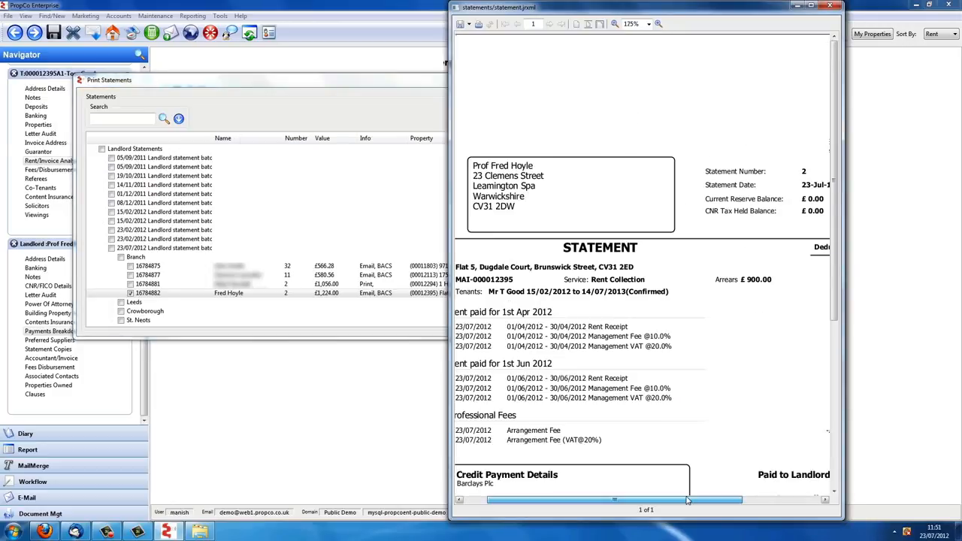
left_click(830, 6)
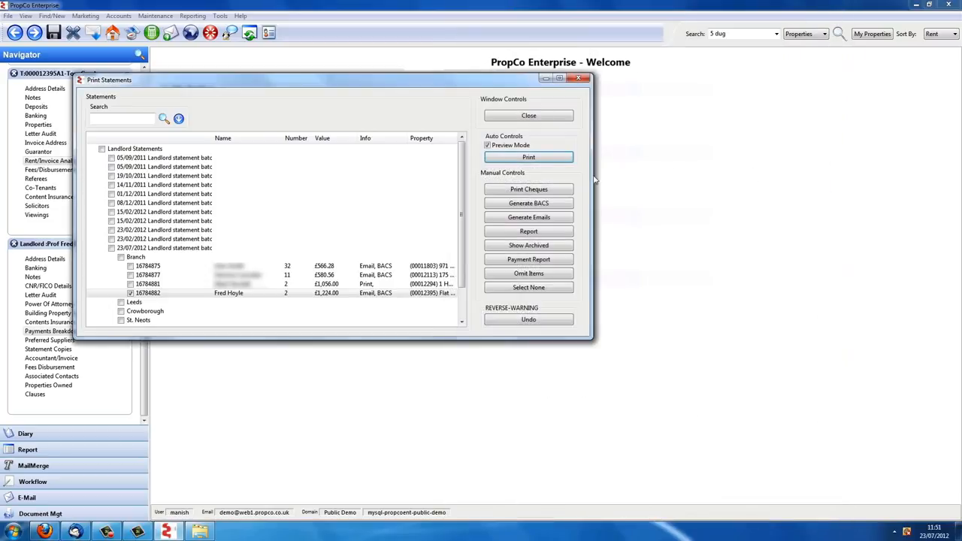
Step: Turn off Preview Mode, print all Branch statements of the 23/07/2012 batch, and go through the statement and Statement Report
left_click(513, 146)
left_click(121, 257)
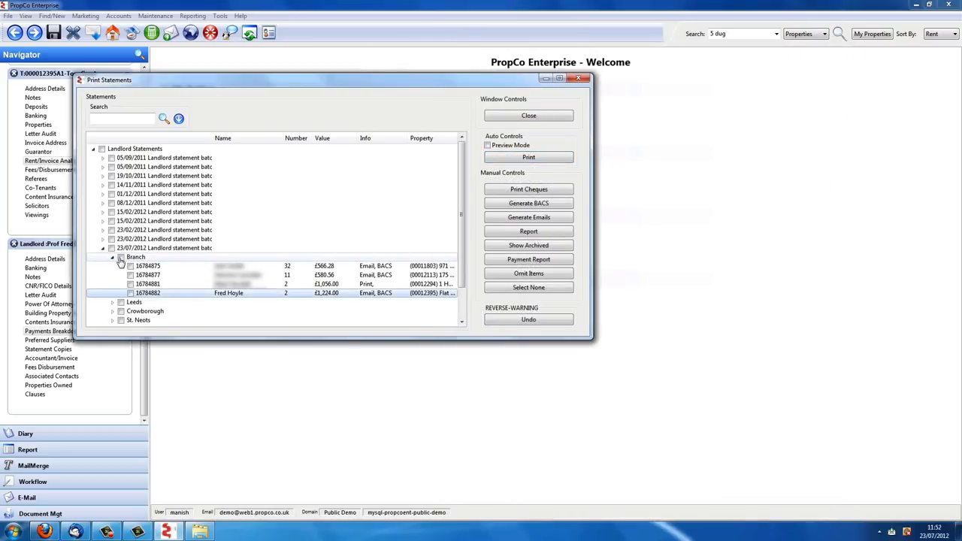
left_click(529, 157)
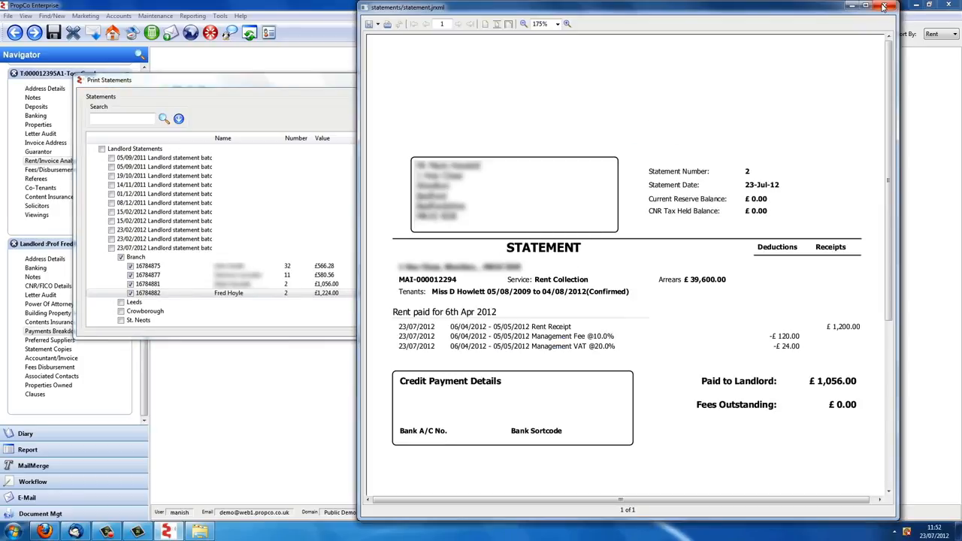
left_click(885, 6)
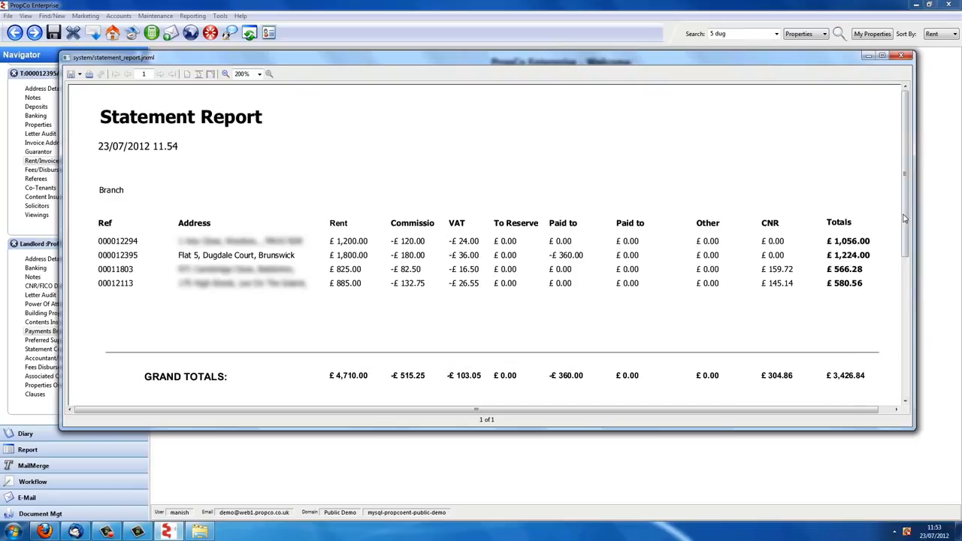
left_click(901, 56)
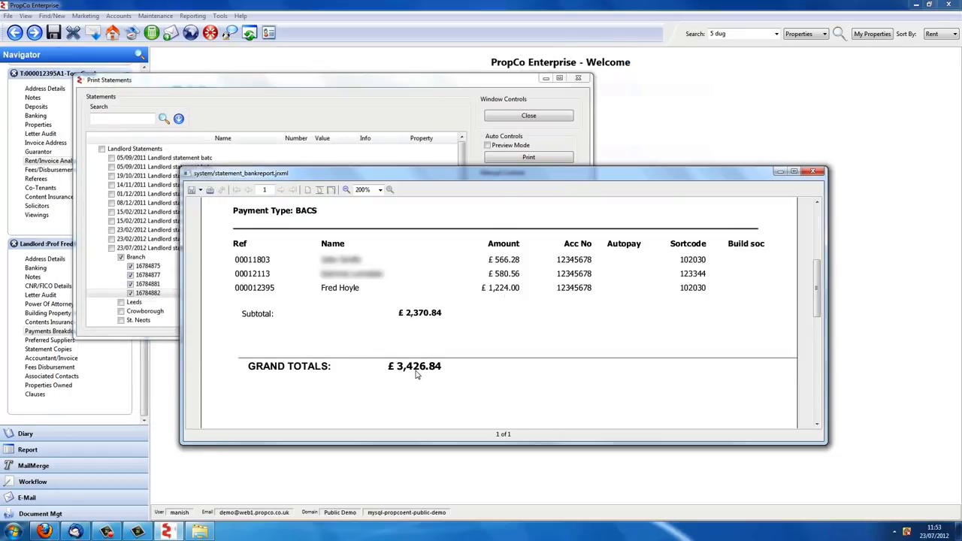
Step: Close the BACS payment report and save the landlords' BACS file as bacs-23-07-12.11-53-47 in the Propco2 folder
left_click(813, 171)
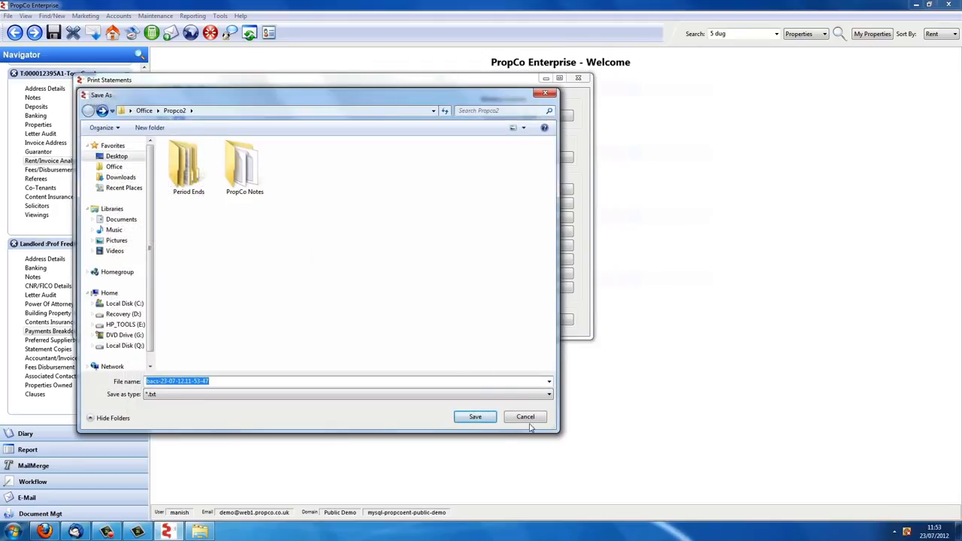
left_click(480, 418)
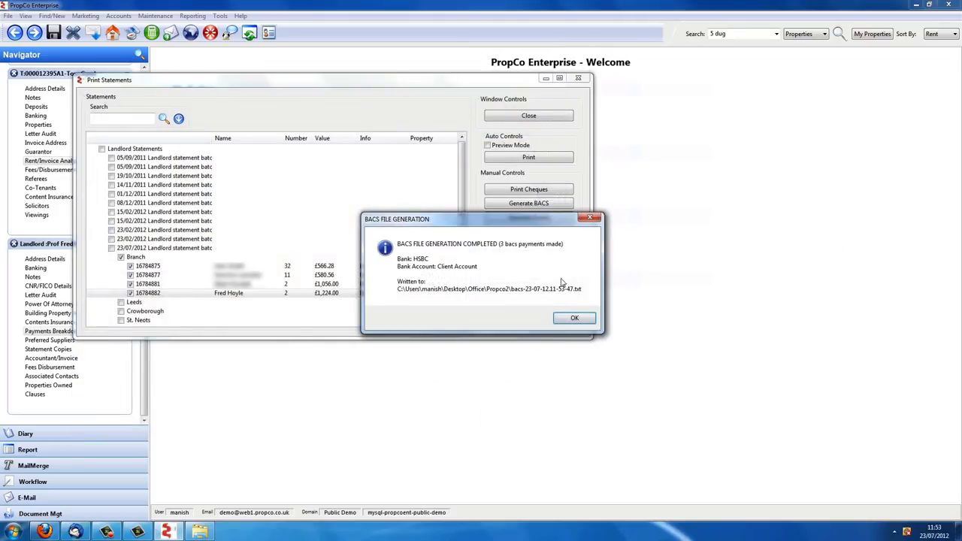
left_click(568, 317)
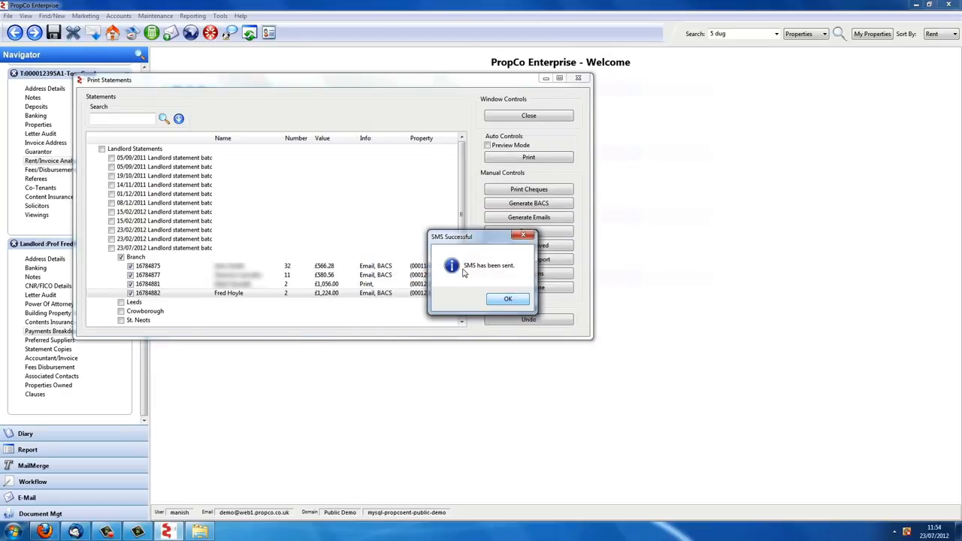
Step: Acknowledge the SMS notice, email the Branch landlord statements to all listed recipients, and complete the print run
left_click(508, 298)
left_click(378, 229)
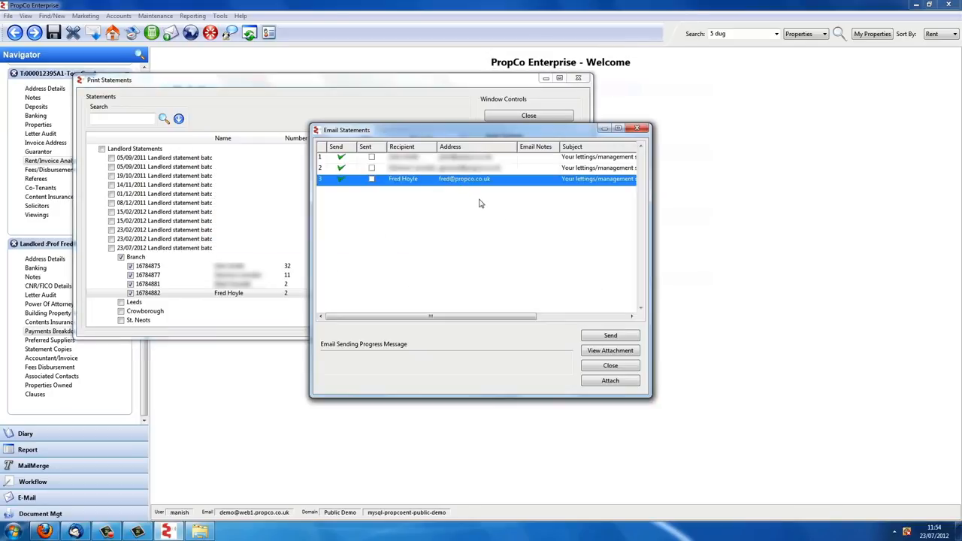
left_click(609, 336)
left_click(507, 299)
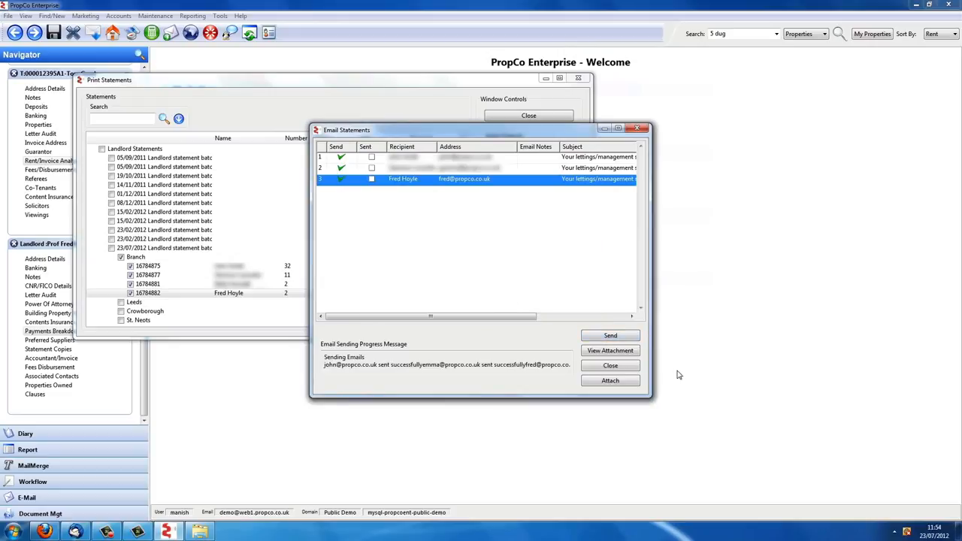
left_click(610, 365)
left_click(496, 301)
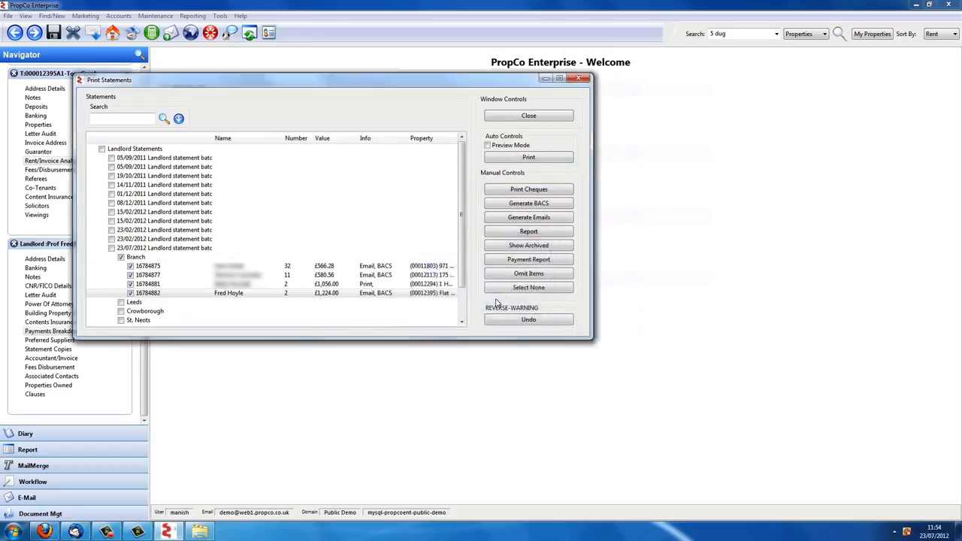
key("Return")
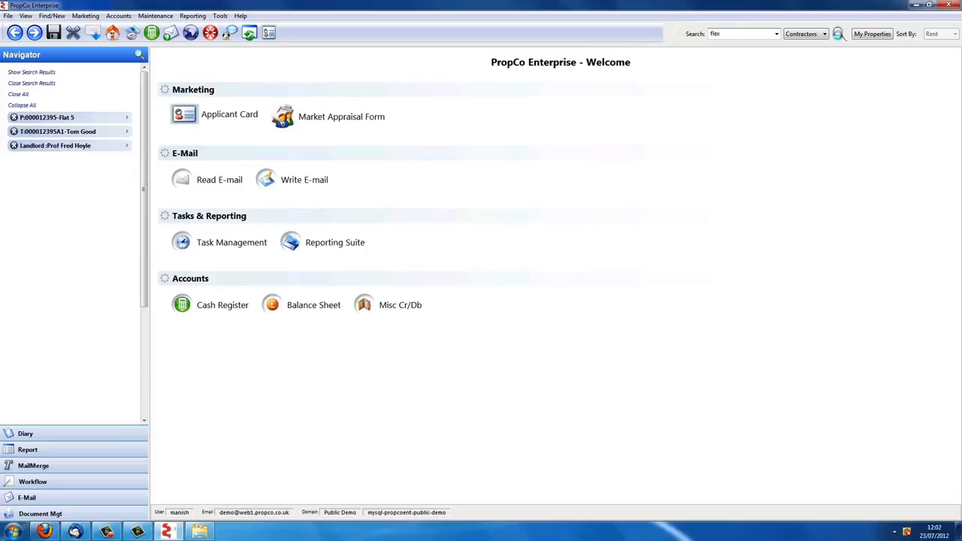
Step: Search contractors for flex, open Flex Building & Maintenance, and review its property payments breakdown and banking details
left_click(838, 34)
left_click(420, 88)
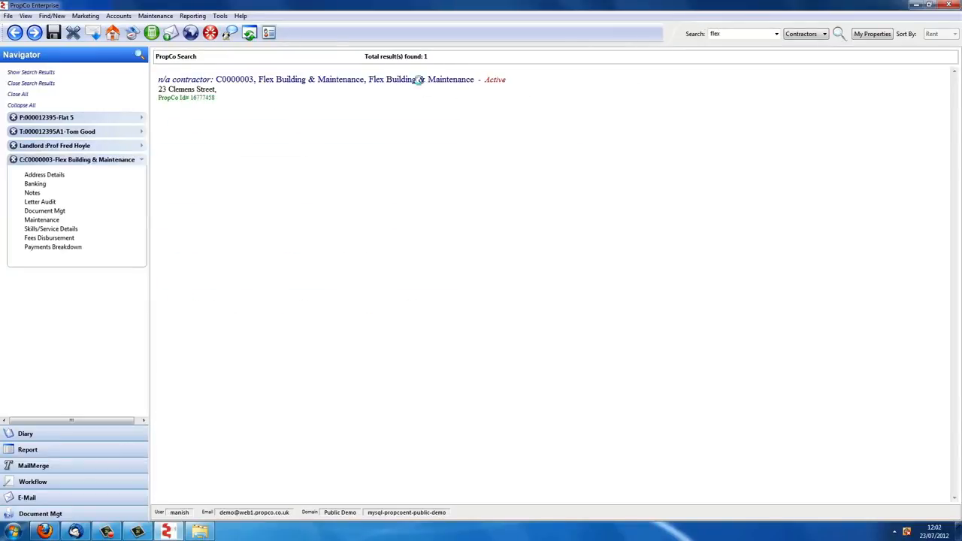
left_click(45, 247)
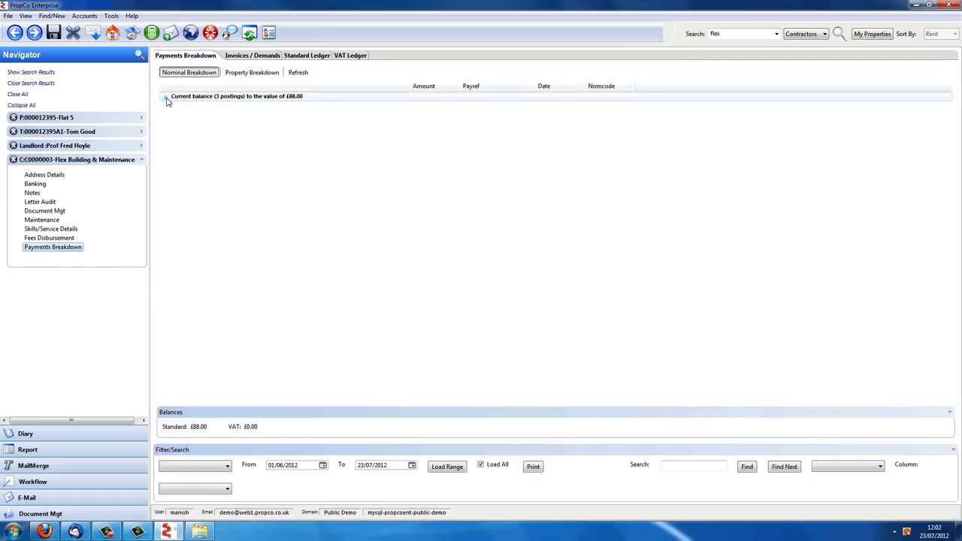
left_click(166, 98)
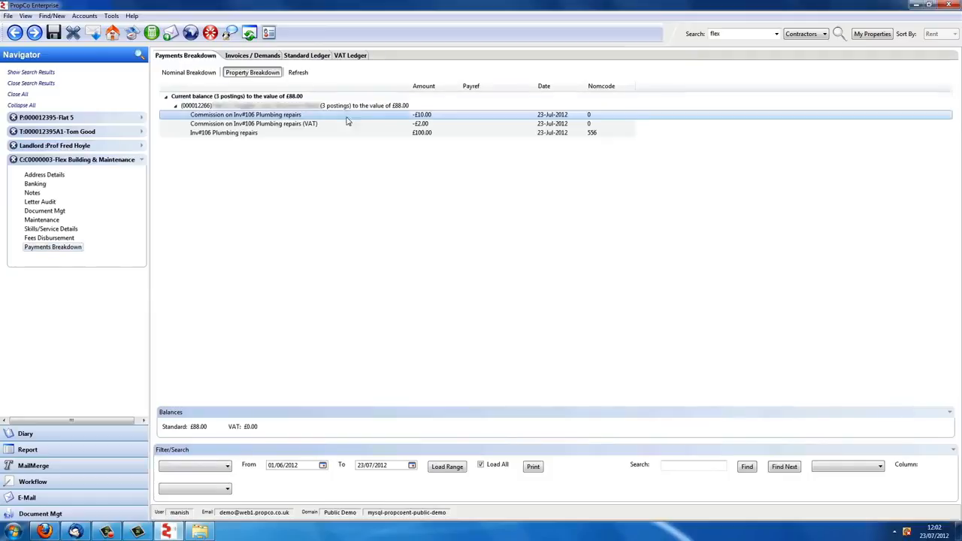
left_click(414, 134)
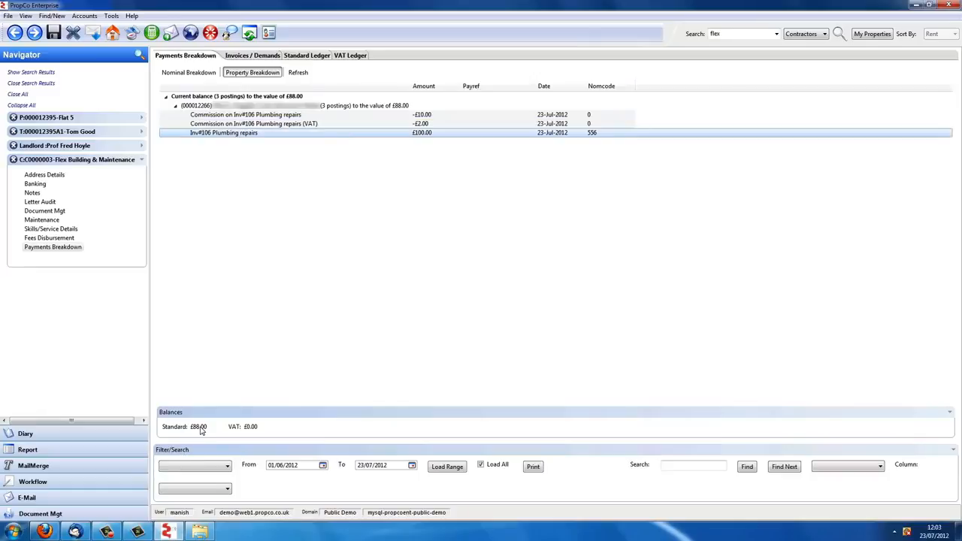
left_click(34, 184)
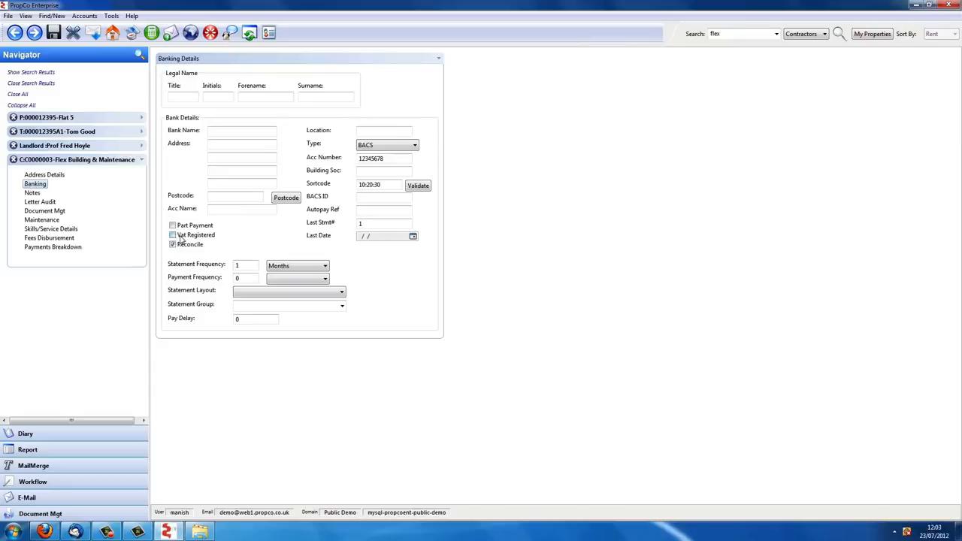
left_click(113, 34)
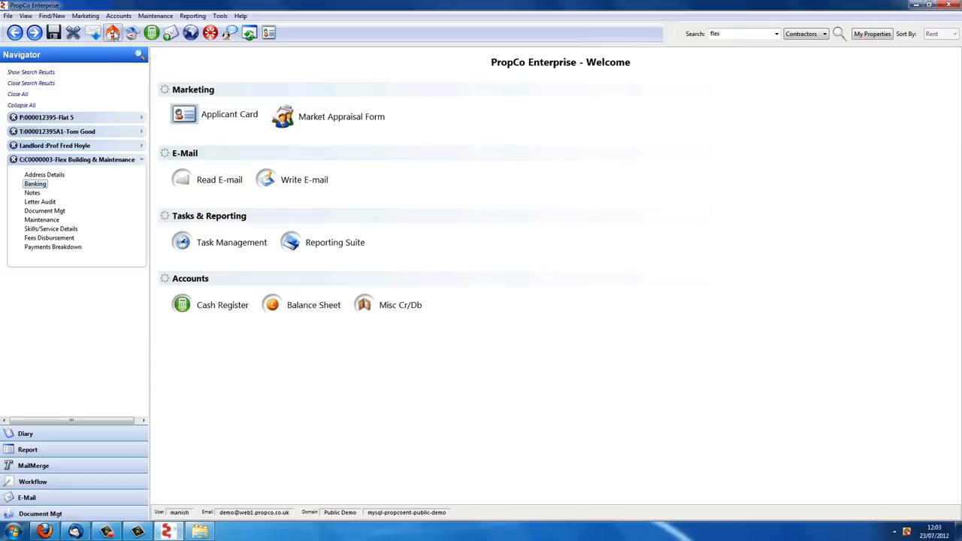
Step: Prepare contractor statements, select Flex Building & Maintenance for payment, pay it and finish the preparation
left_click(118, 15)
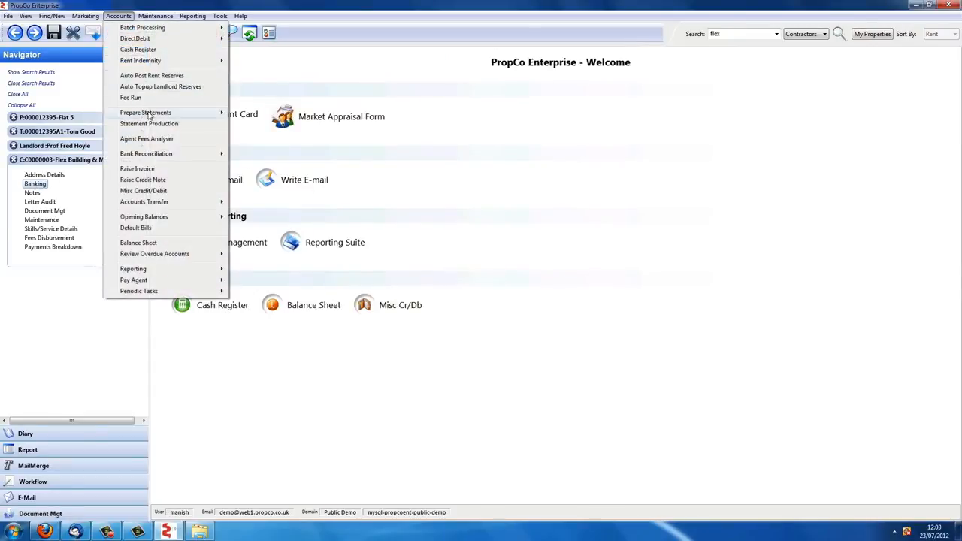
mouse_move(150, 113)
left_click(315, 141)
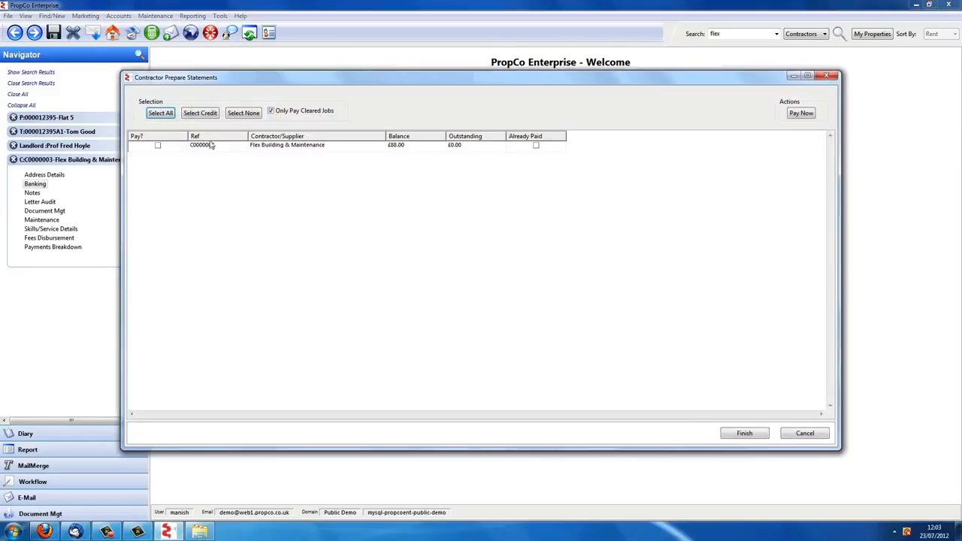
left_click(158, 148)
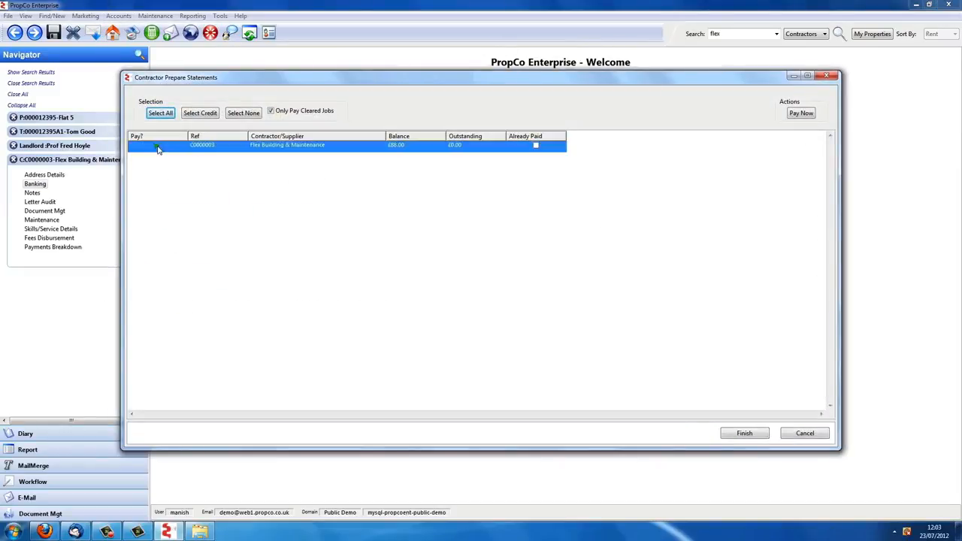
left_click(802, 114)
left_click(569, 300)
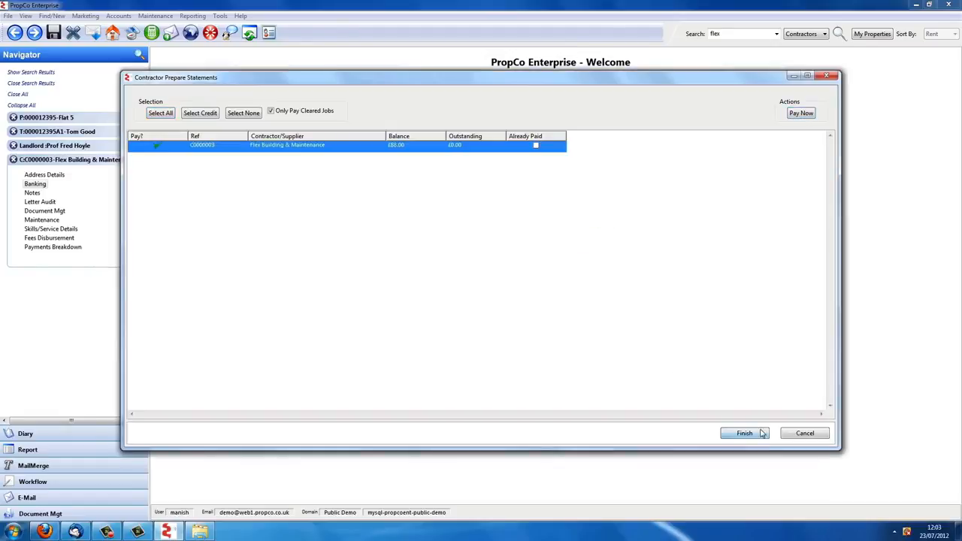
left_click(744, 433)
left_click(475, 299)
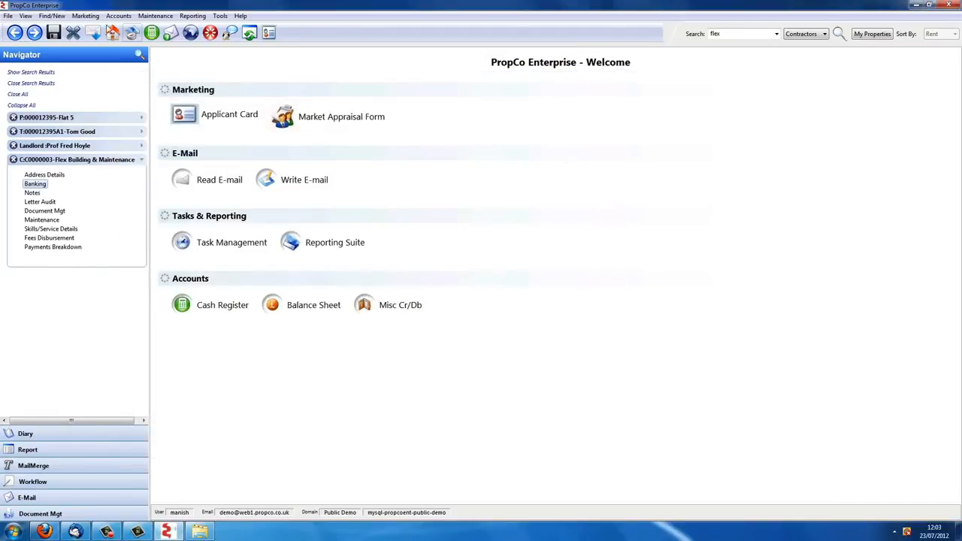
Step: Open Statement Production and select the Flex Building & Maintenance statement in the 23/07/2012 contractor statement batch
left_click(118, 16)
left_click(142, 125)
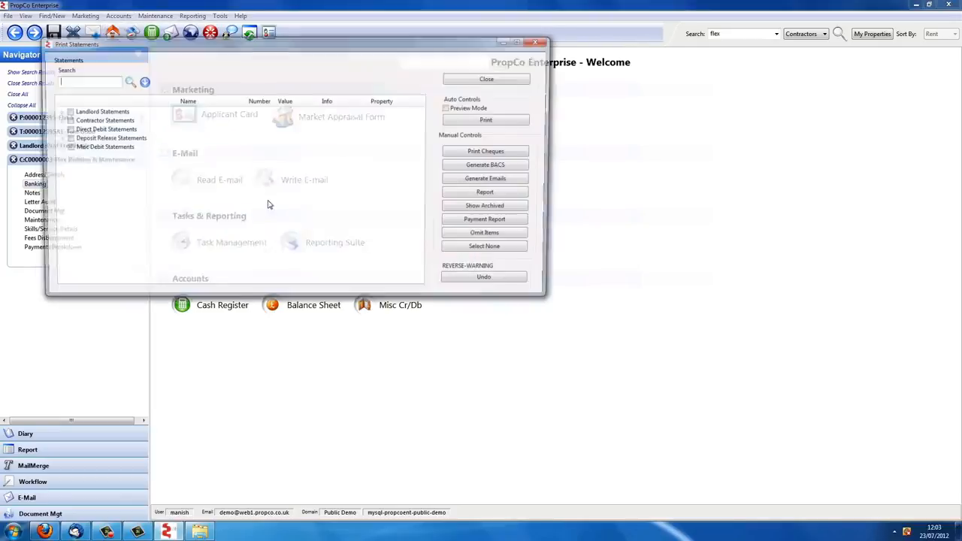
left_click(55, 120)
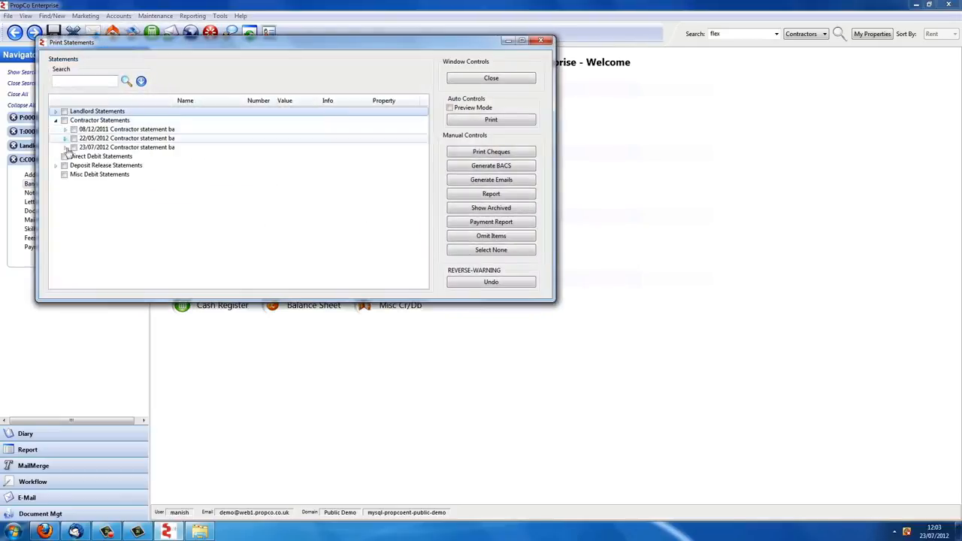
left_click(65, 147)
left_click(82, 157)
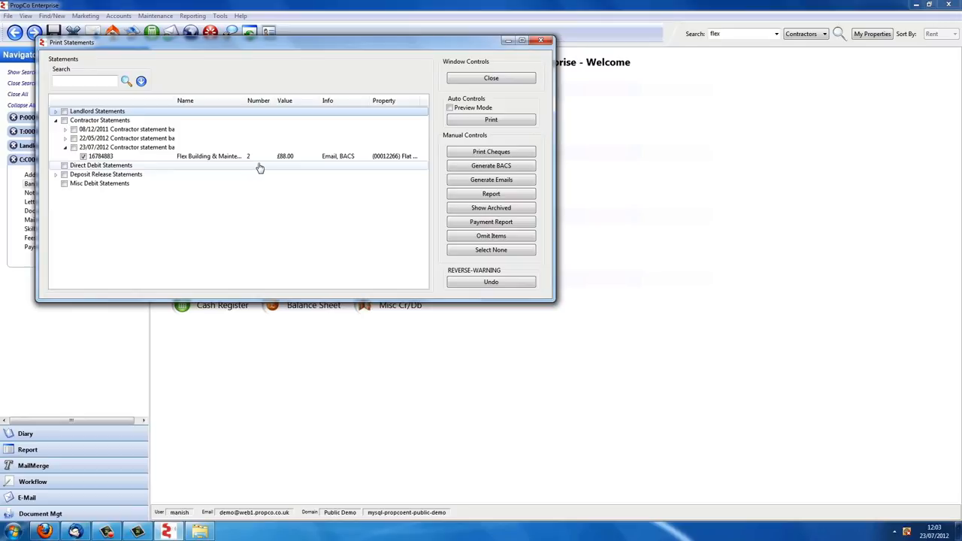
Step: Print the selected contractor statement, close its Statement Report, and save the BACS file as bacs-23-07-12.12-04-16
left_click(500, 121)
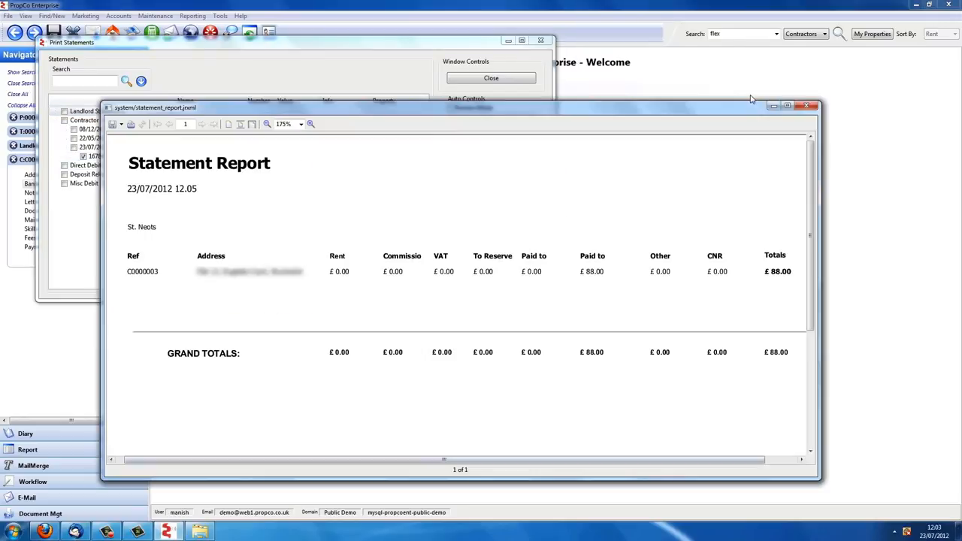
left_click(805, 105)
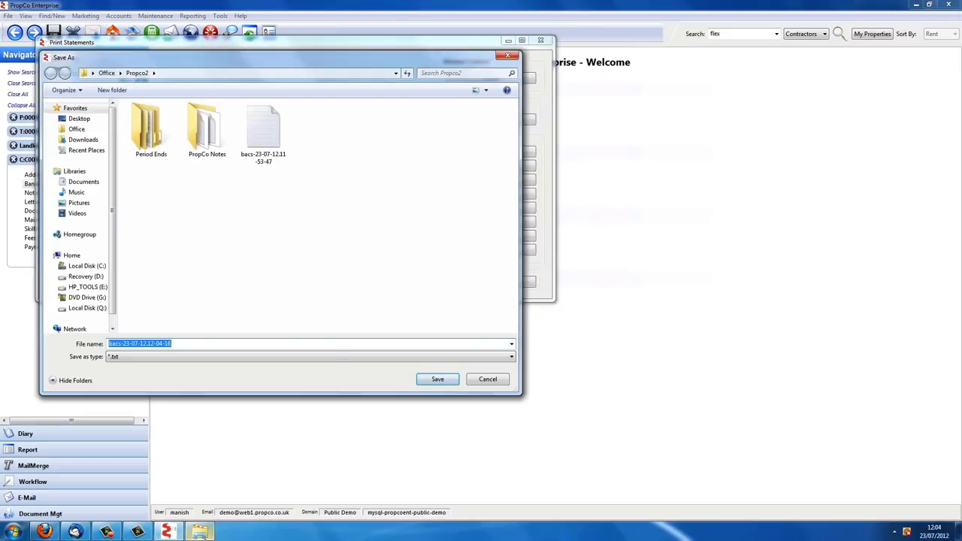
left_click(436, 381)
left_click(570, 322)
Step: Email the printed statement to Flex Building & Maintenance
left_click(333, 188)
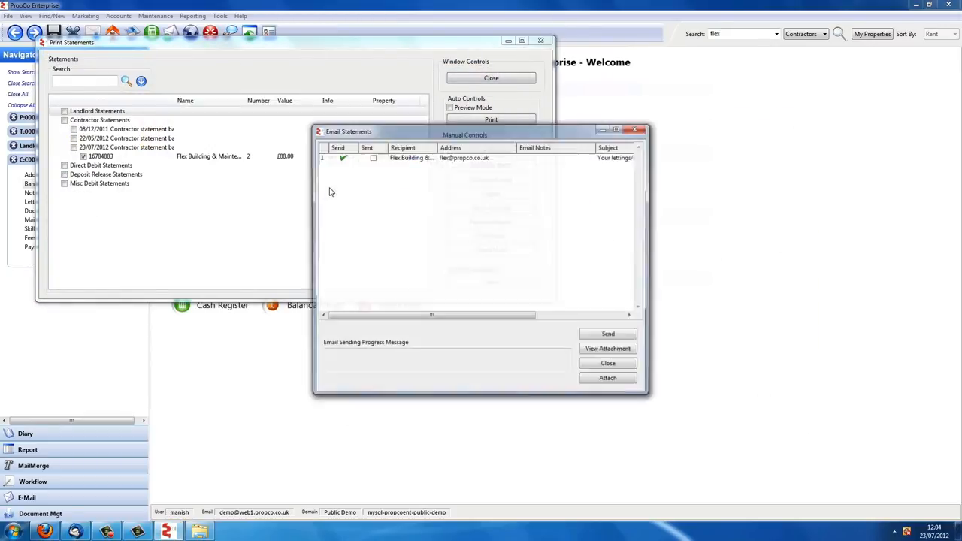
left_click(611, 336)
left_click(503, 300)
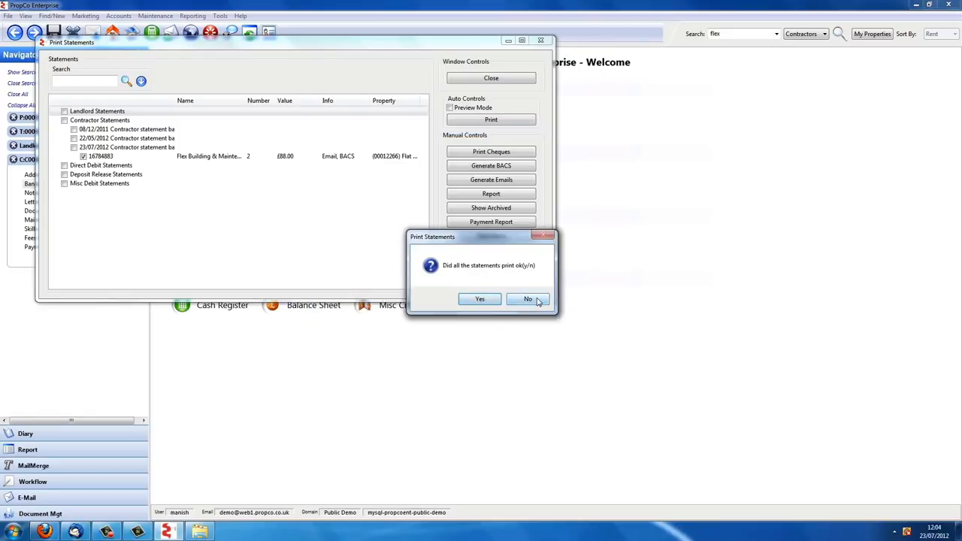
Step: Complete the contractor print run, save the Reconcile Banking entries, and close Print Statements
left_click(545, 300)
left_click(565, 315)
left_click(472, 298)
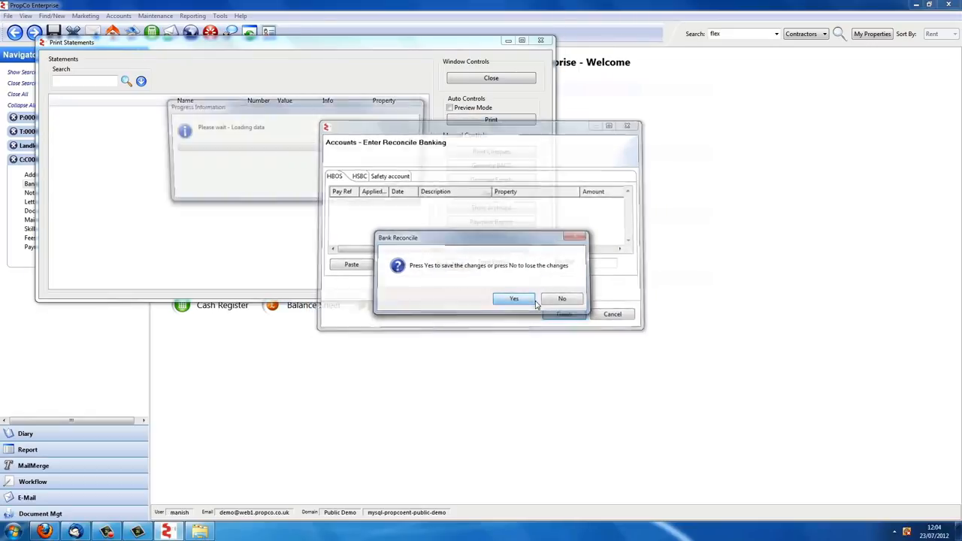
left_click(516, 298)
left_click(491, 77)
Step: Reopen the contractor's payments breakdown and view its existing 23-Jul-2012 statement through Reprint Statement
left_click(69, 247)
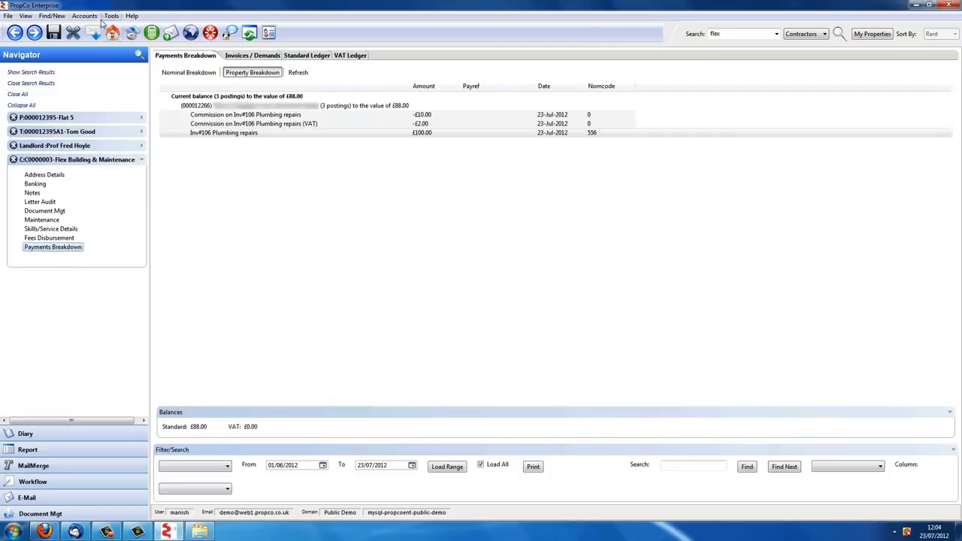
left_click(92, 16)
left_click(112, 39)
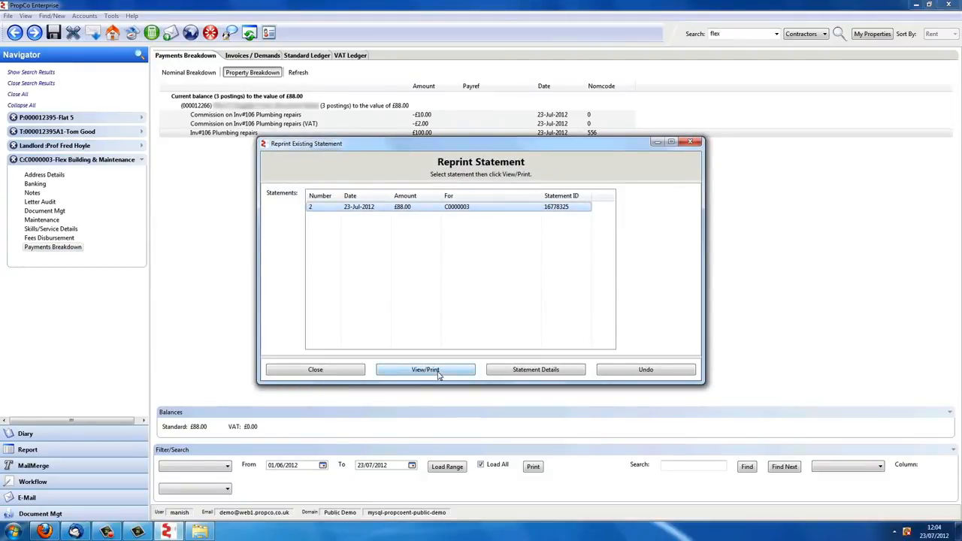
left_click(439, 373)
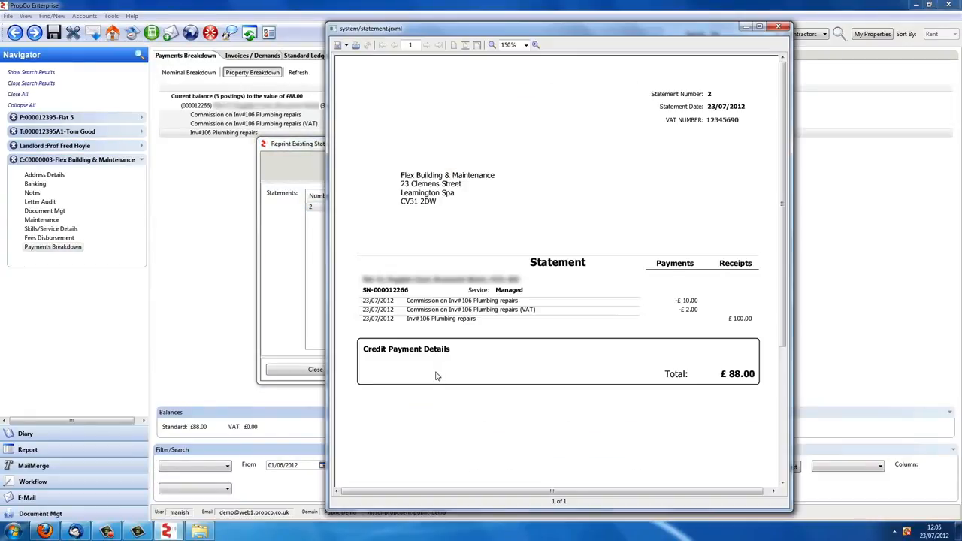
left_click(780, 28)
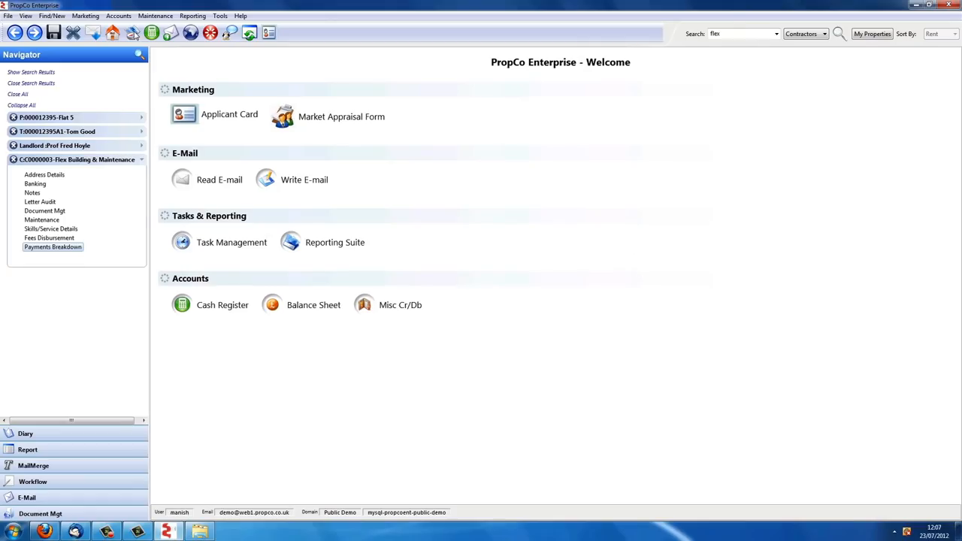
Step: Start a Bank Reconcile of All Entries for HSBC as at 23/07/2012, with opening balance £100,000.00 and closing balance £100,488.00
left_click(119, 16)
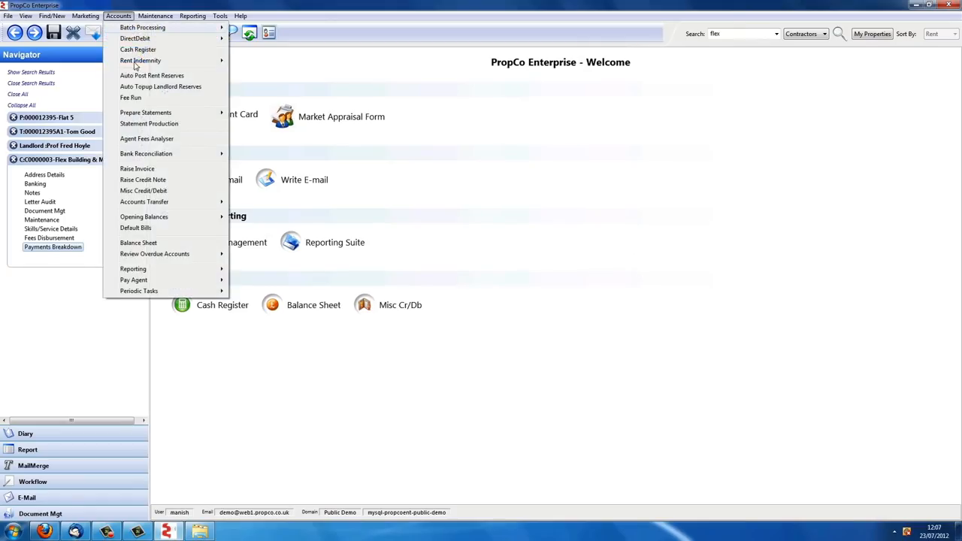
mouse_move(151, 154)
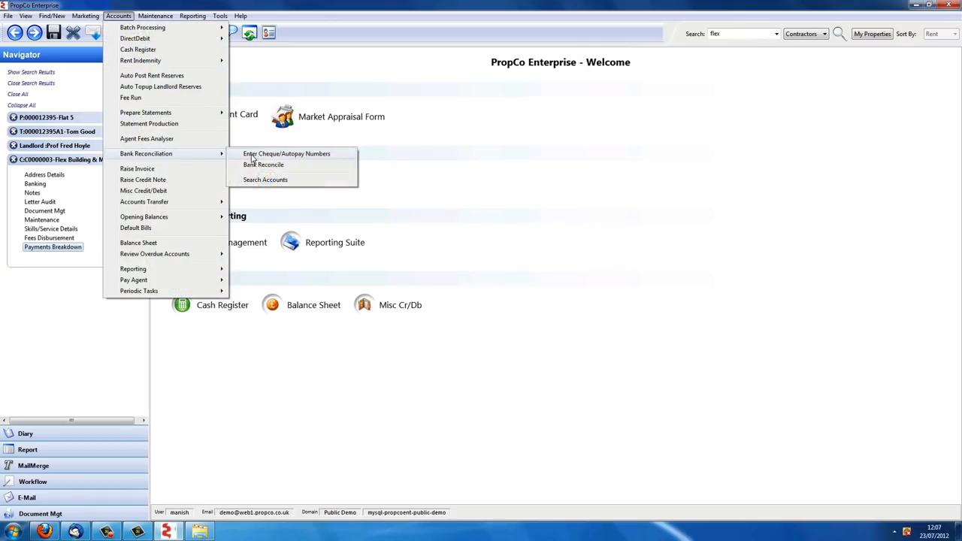
left_click(267, 167)
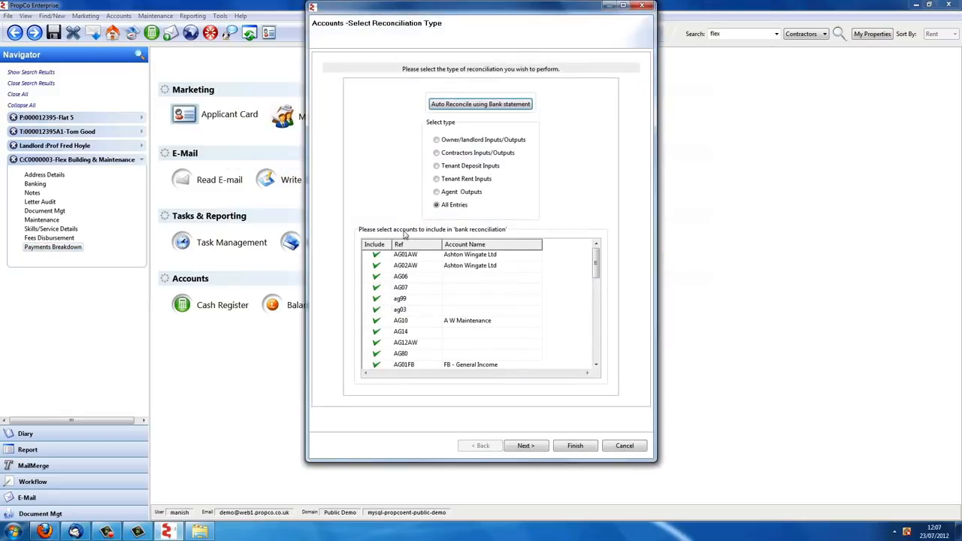
left_click(539, 448)
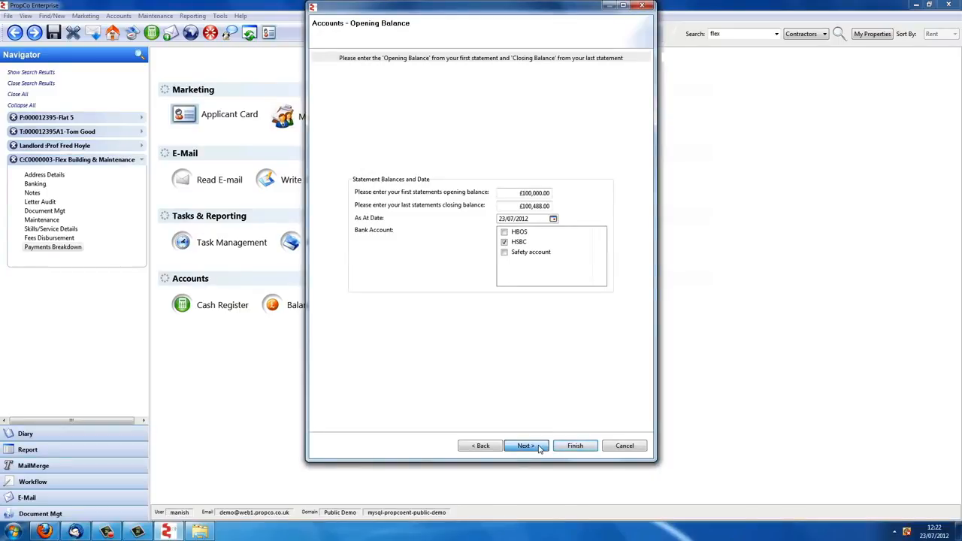
left_click(539, 448)
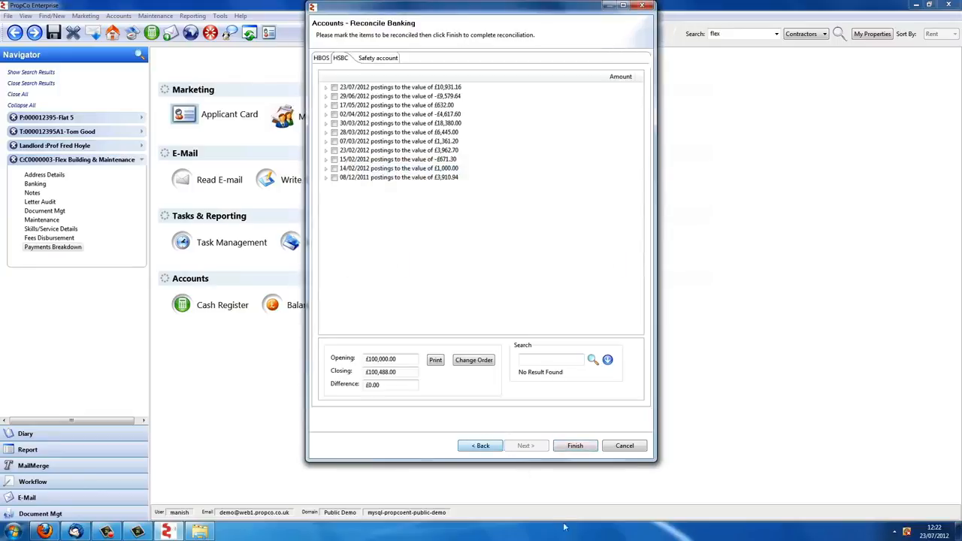
Step: Review the group order options for the bank reconciliation in Change Ordering, and close them without rearranging anything
left_click(485, 365)
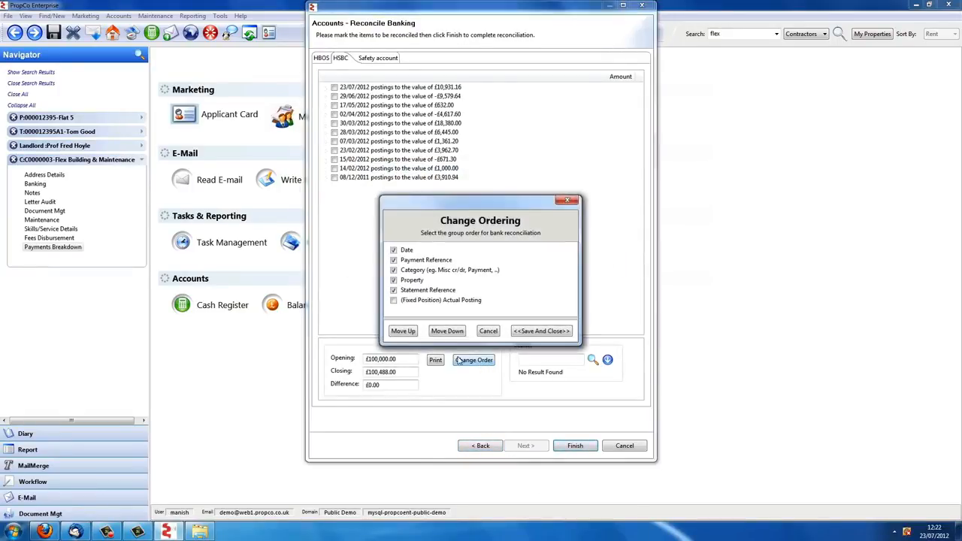
left_click(406, 250)
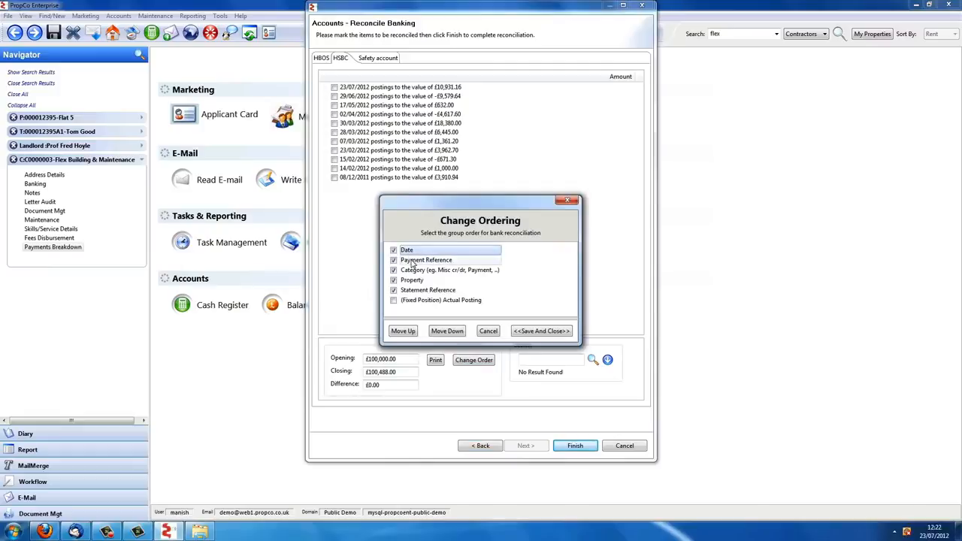
left_click(531, 339)
Step: Search the 23/07/2012 HSBC postings for flat 5 and mark its £900.00 rent receipts under BACSIN_2012-07-23 and DD 2012-07-23
left_click(326, 88)
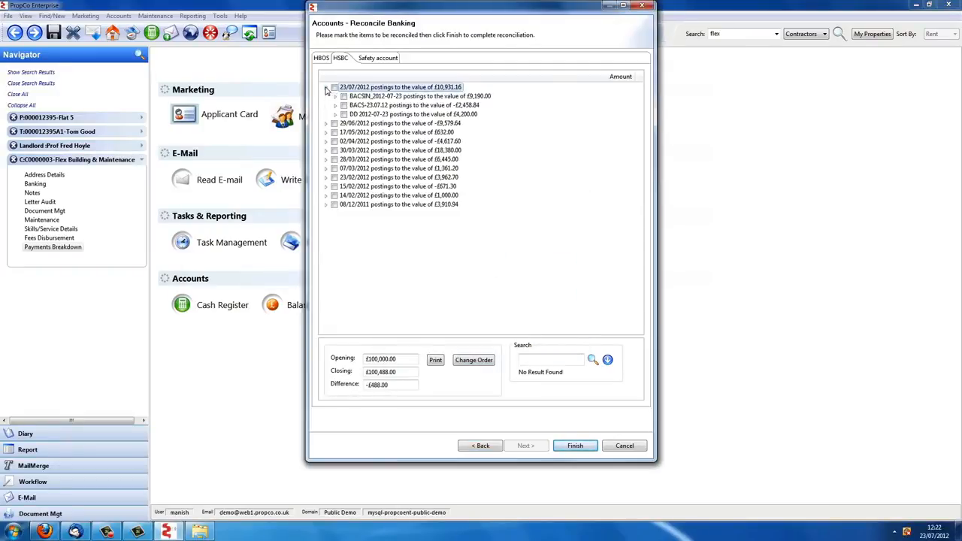
left_click(547, 362)
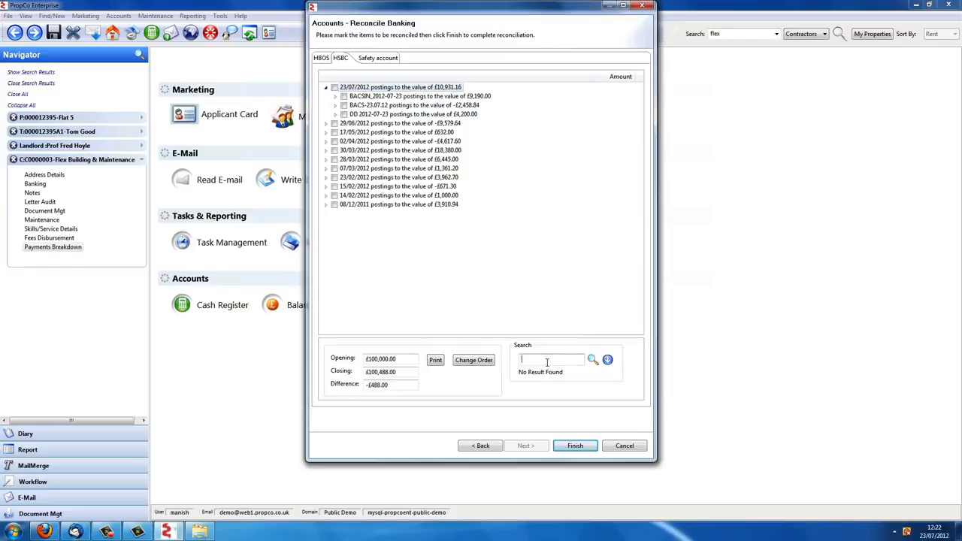
left_click(593, 361)
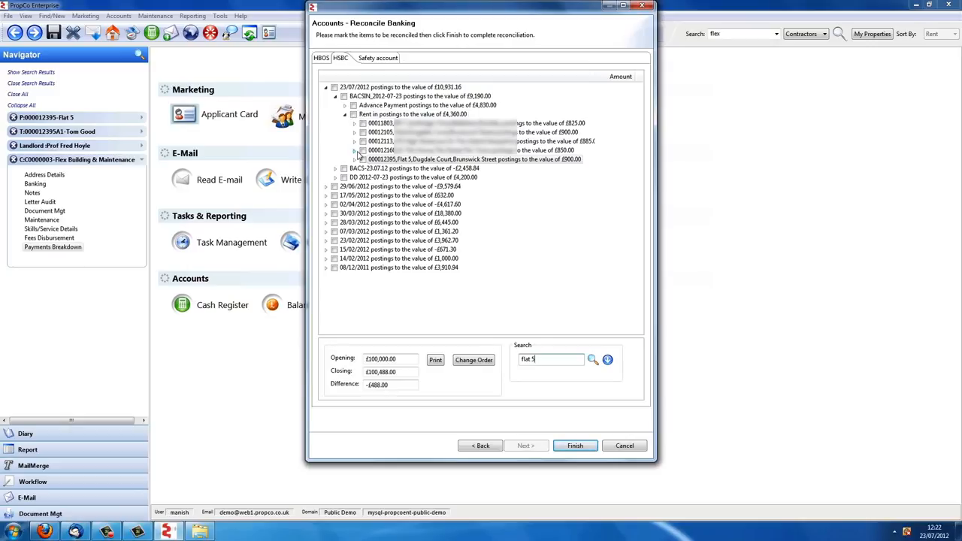
left_click(363, 160)
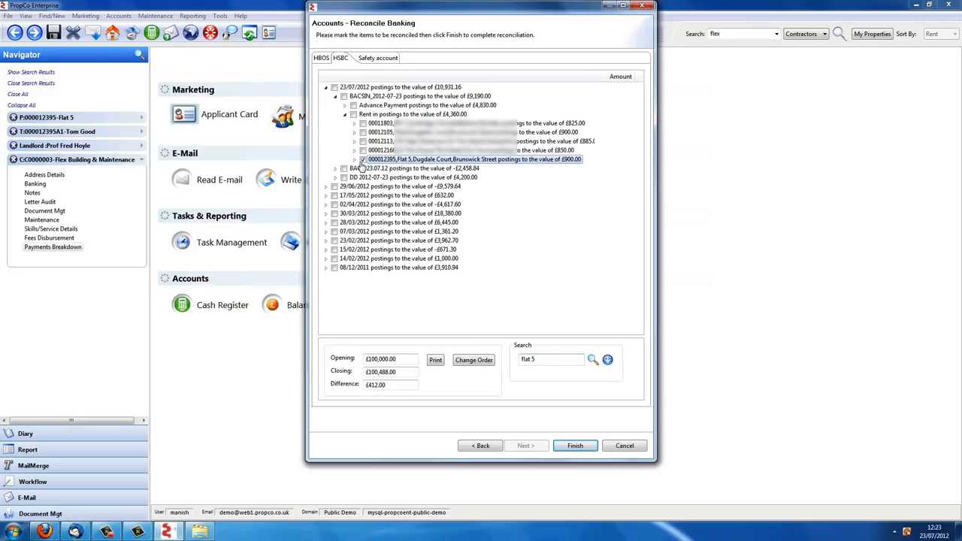
left_click(335, 177)
left_click(345, 186)
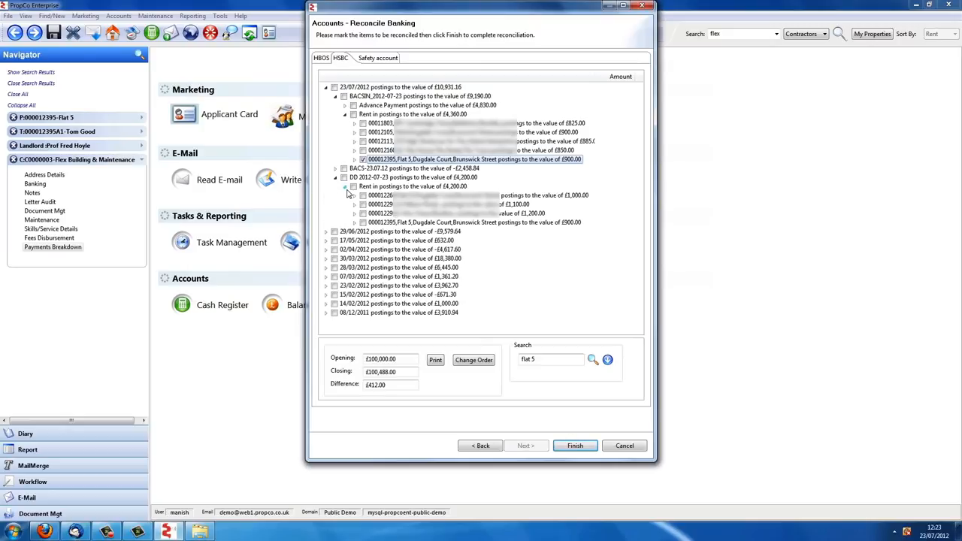
left_click(363, 222)
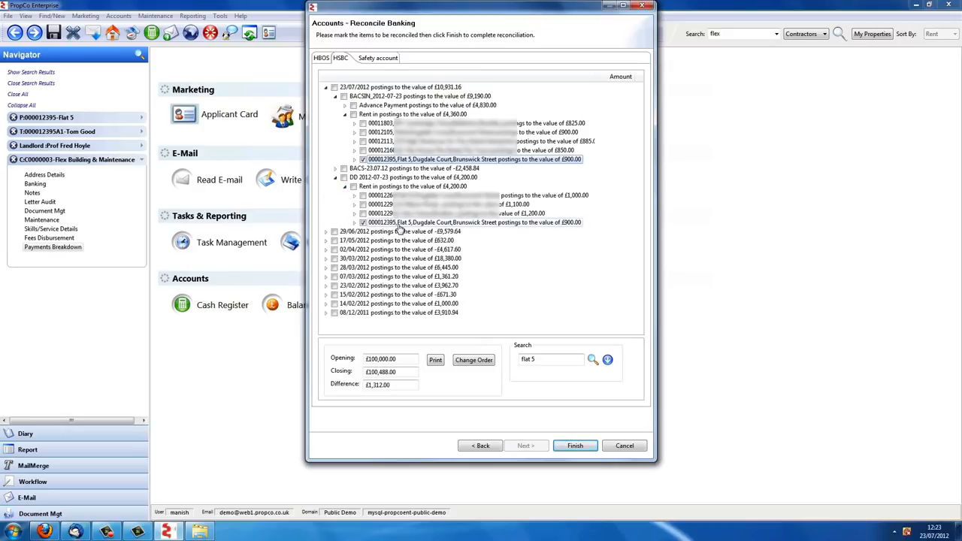
Step: Mark the -£88.00 and Flat 5 -£1,224.00 statement payments under BACS-23.07.12 for reconciliation
left_click(335, 168)
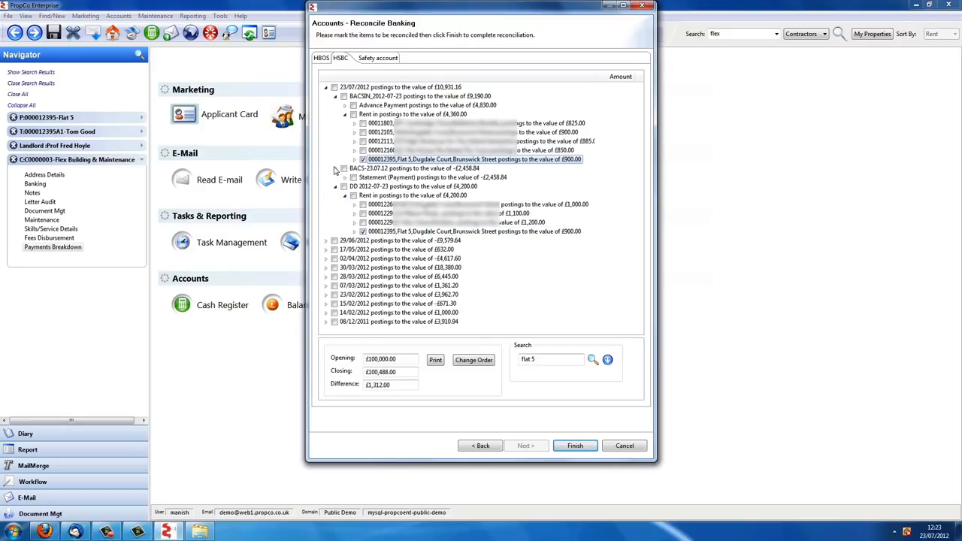
left_click(344, 178)
left_click(363, 213)
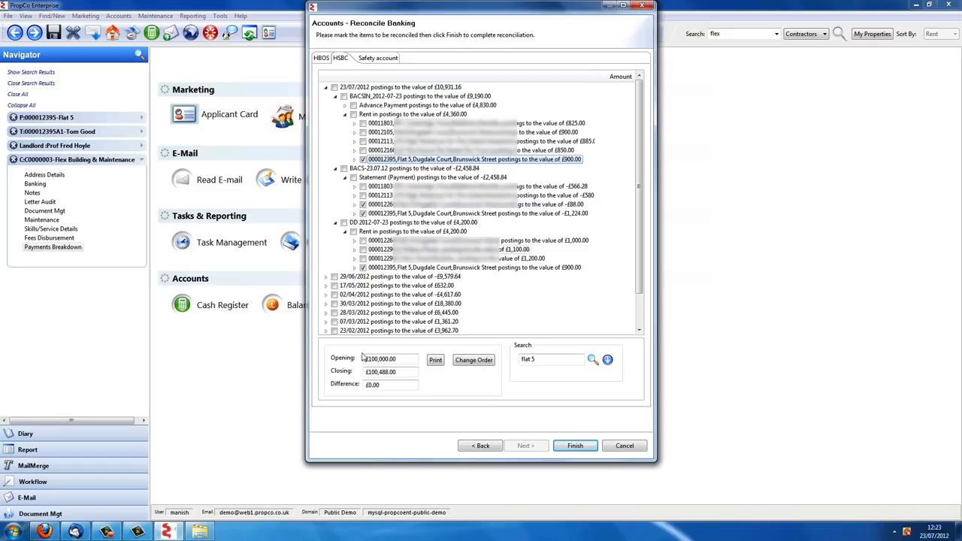
Step: Check the reconciliation difference, finish the HSBC reconciliation, and view and close its Reconciliation Audit Report
left_click_drag(388, 385, 363, 382)
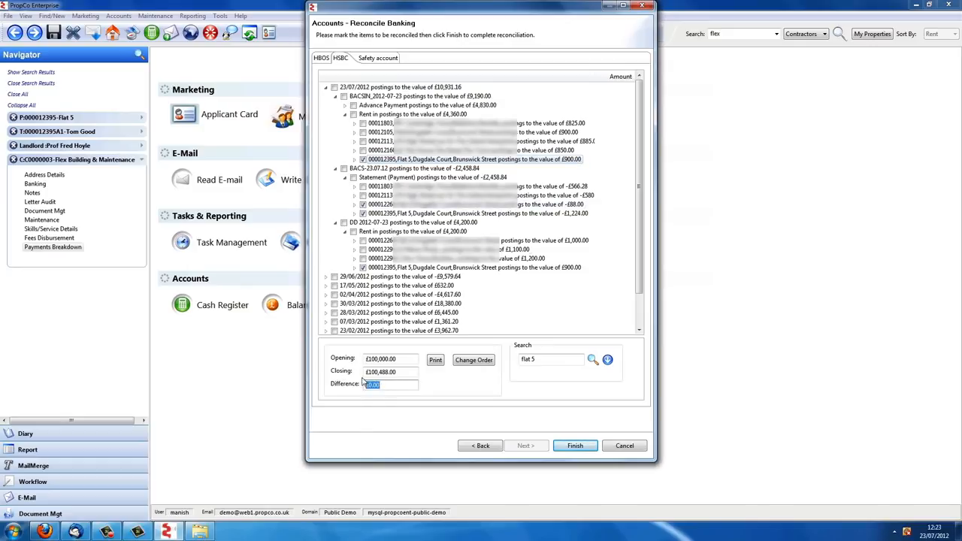
left_click(575, 446)
left_click(470, 299)
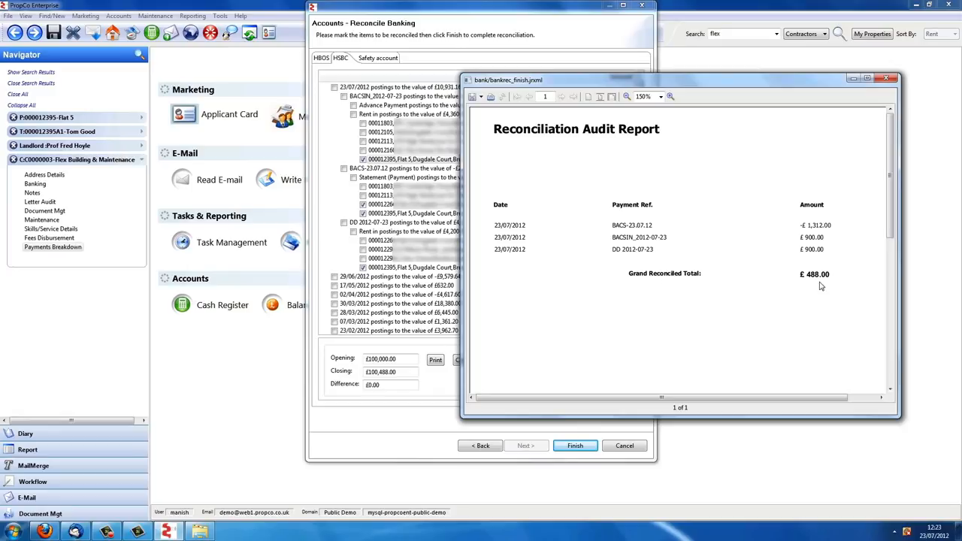
left_click(891, 79)
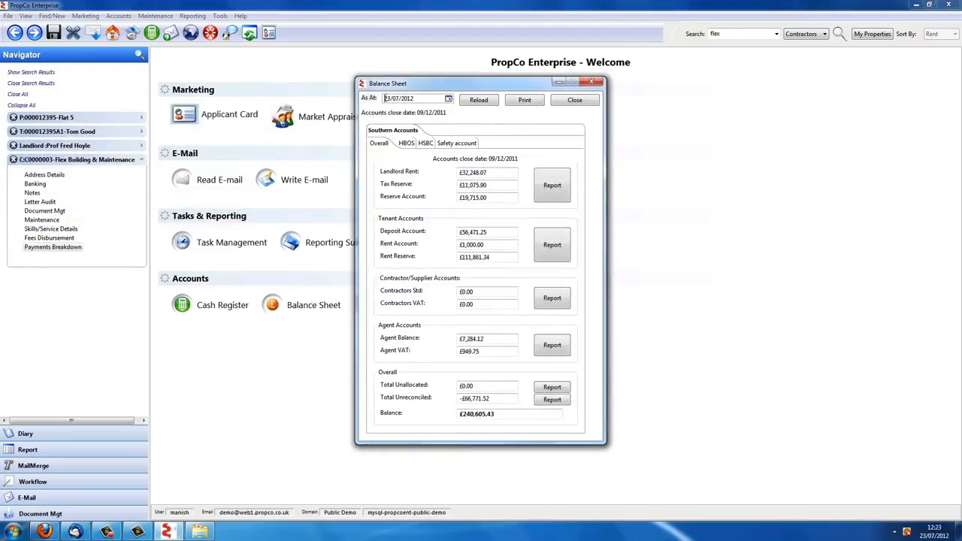
Step: Reload the Balance Sheet as at 22/07/2012
left_click(448, 100)
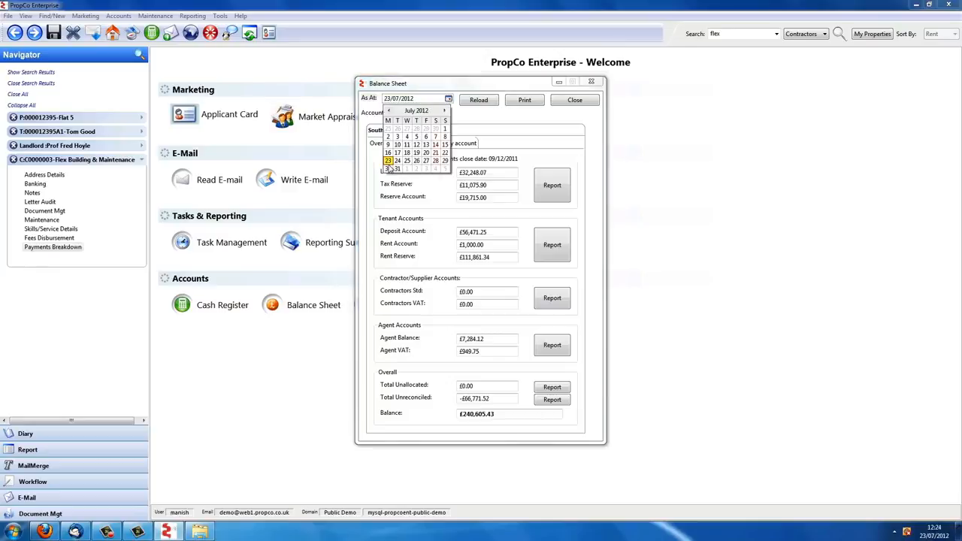
left_click(445, 153)
left_click(479, 100)
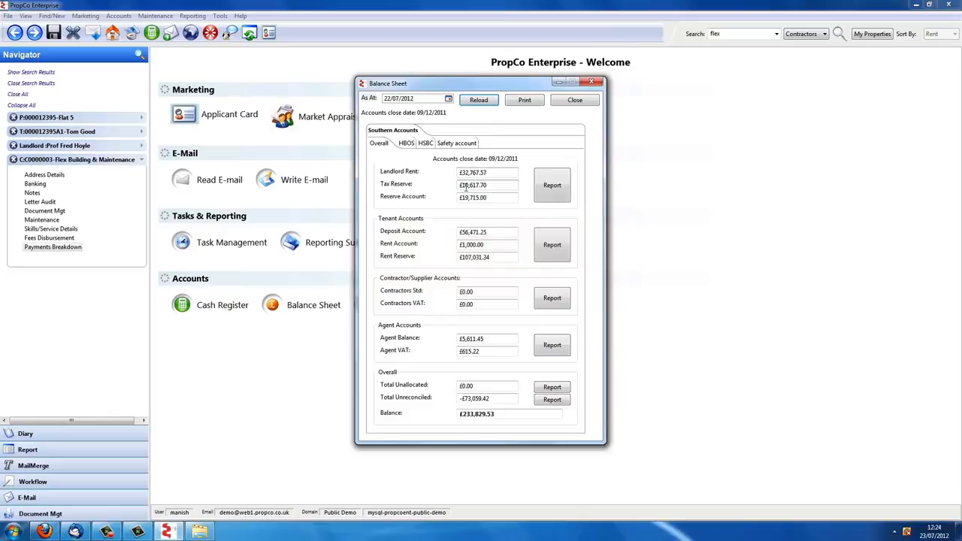
Step: Examine the HBOS and HSBC balance sheets, checking the HSBC agent balance, unallocated and unreconciled totals, and overall balance
left_click(412, 145)
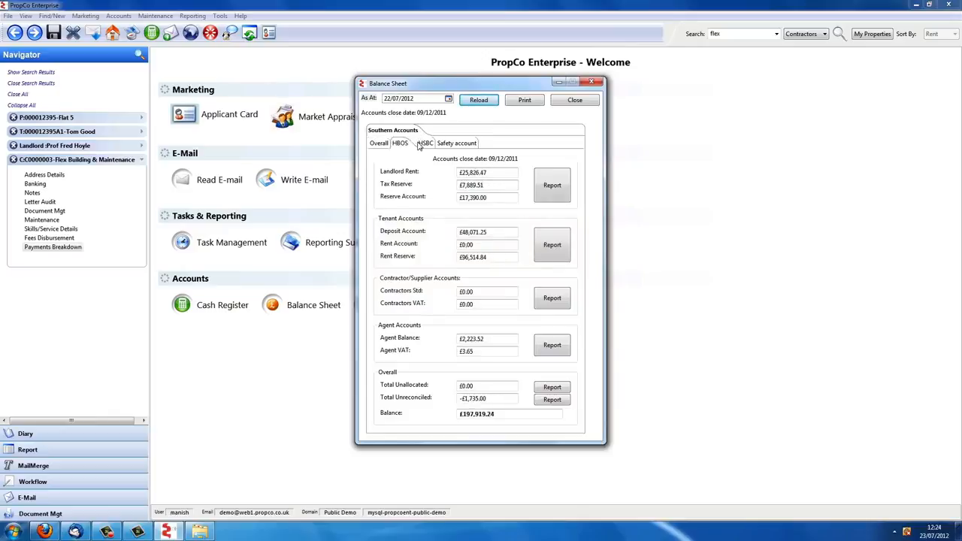
left_click(421, 145)
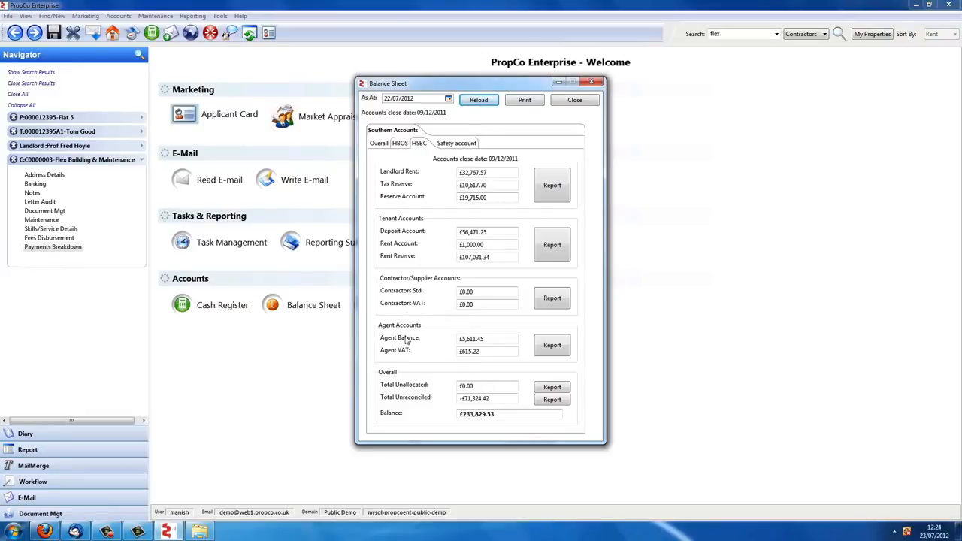
left_click_drag(483, 339, 459, 340)
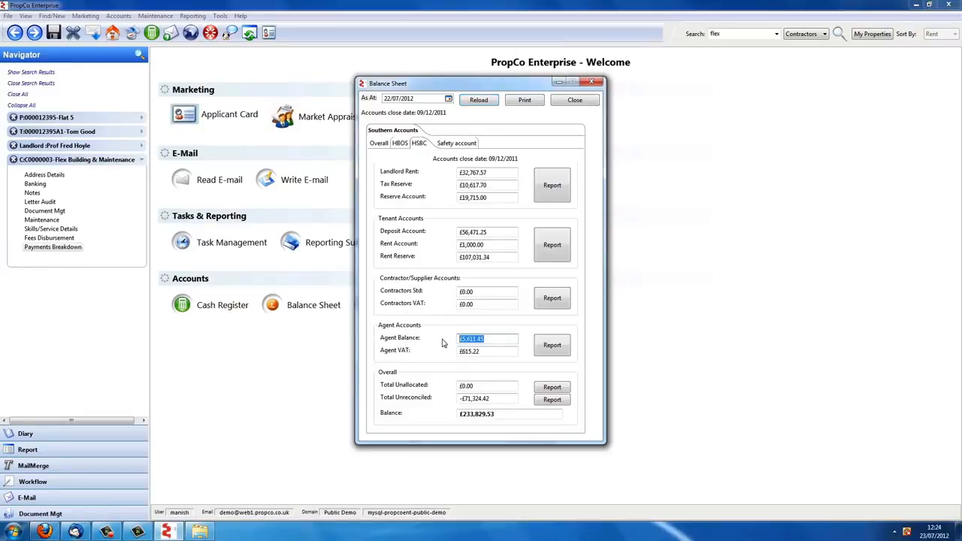
left_click_drag(496, 386, 442, 397)
left_click_drag(496, 414, 441, 421)
Step: View the Landlord Balance Report from the HSBC balance sheet, including its rent, reserve and tax columns, and close both
left_click(551, 185)
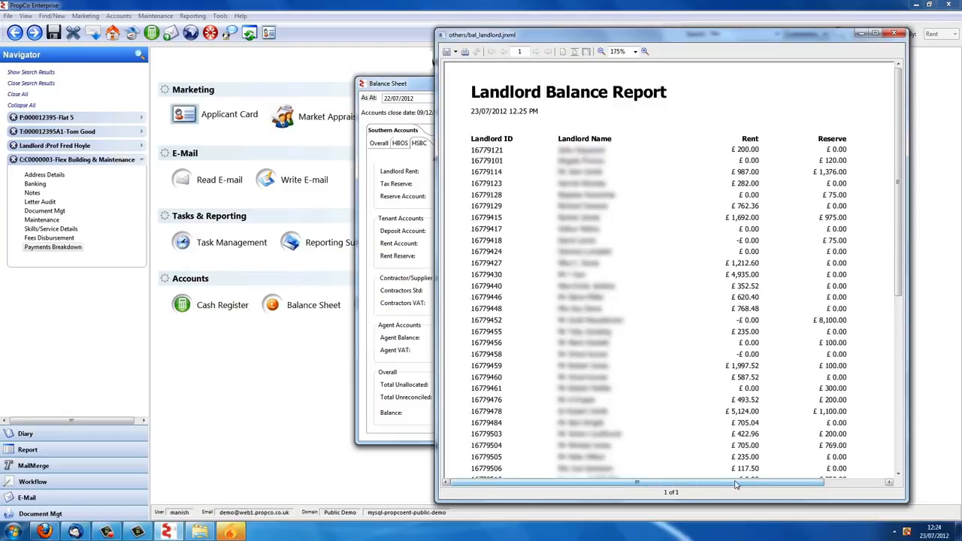
left_click_drag(792, 481, 838, 484)
scroll(807, 371, "down", 8)
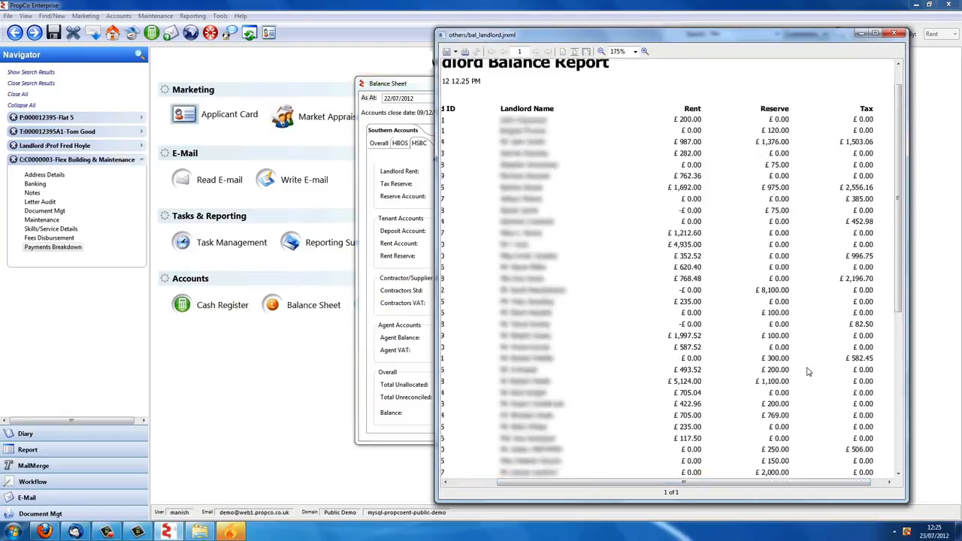
left_click(894, 34)
left_click(575, 100)
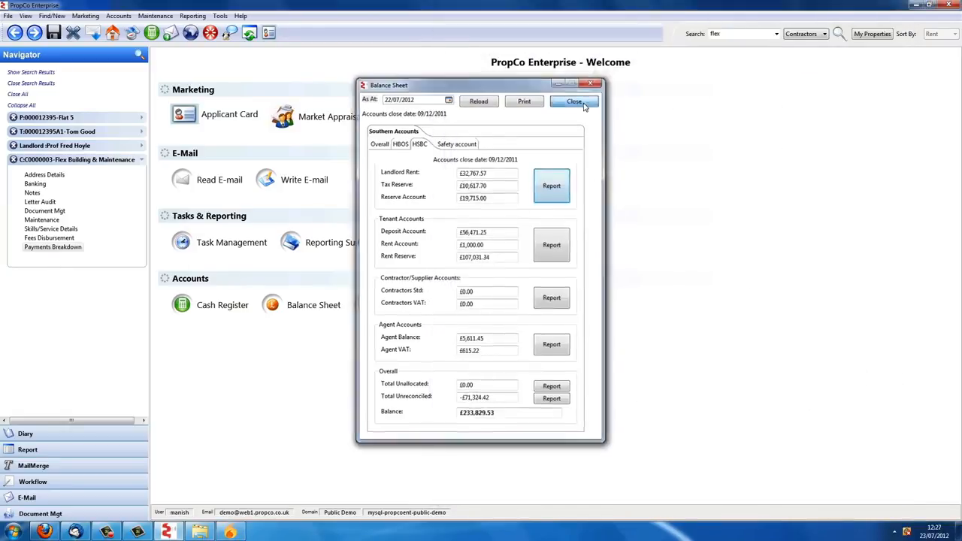
Step: Produce the Payment/Receipts Journal for HSBC up to 23/07/2012
left_click(118, 16)
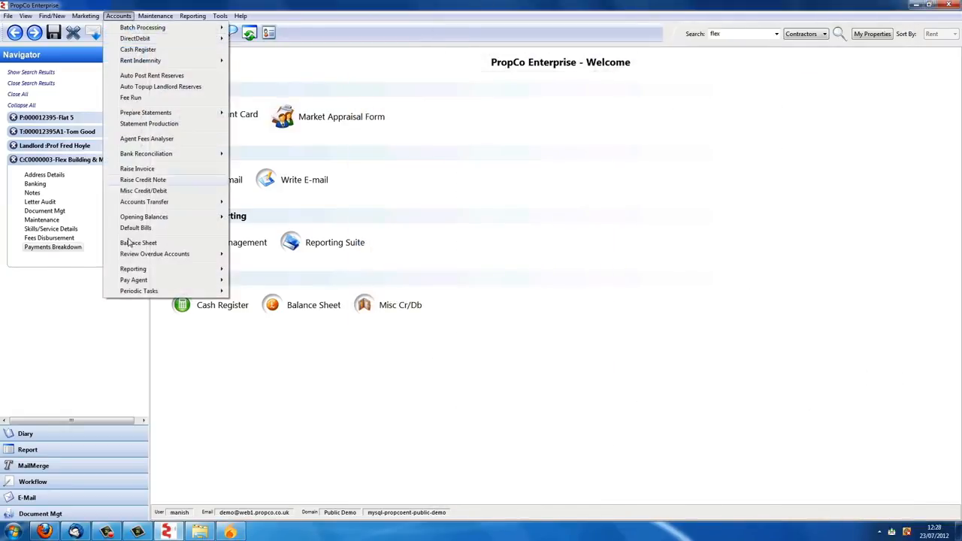
mouse_move(224, 274)
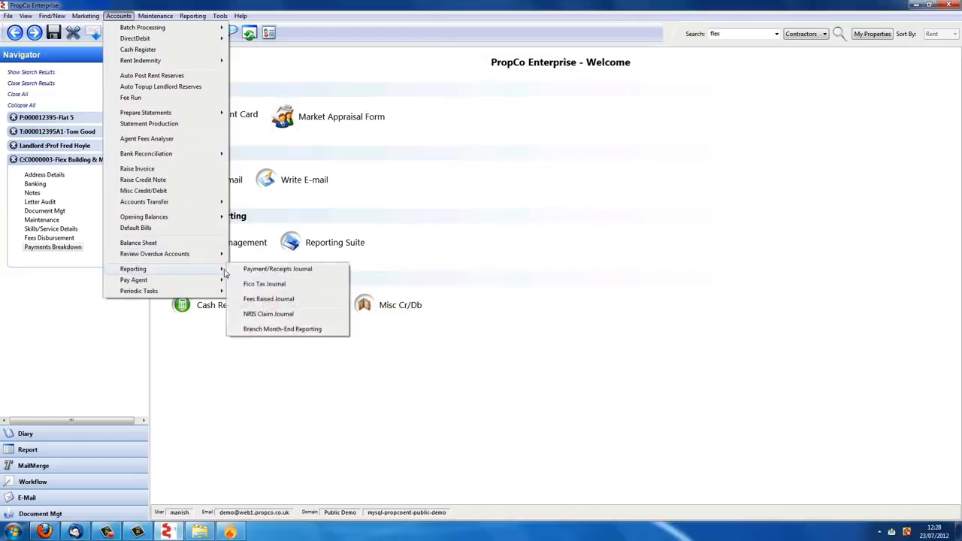
left_click(300, 270)
left_click(507, 271)
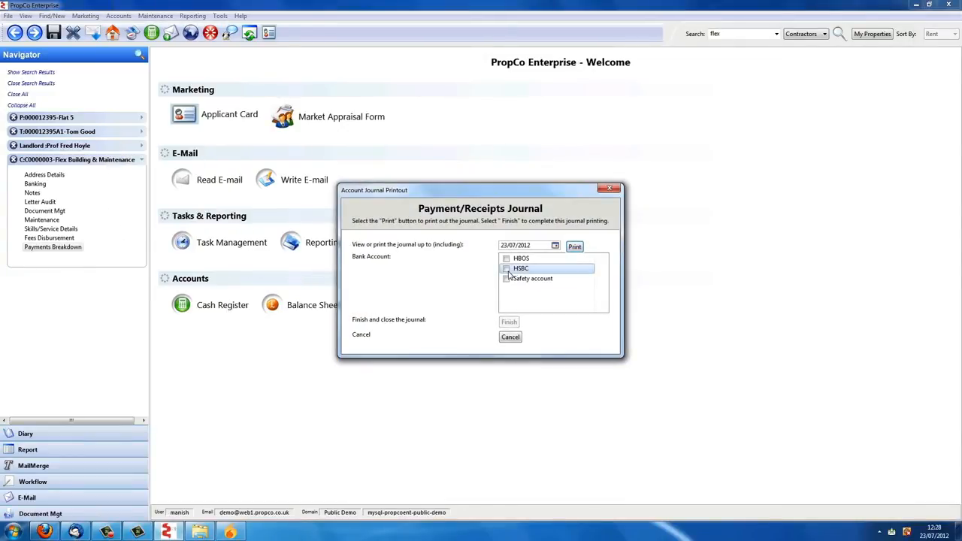
left_click(577, 248)
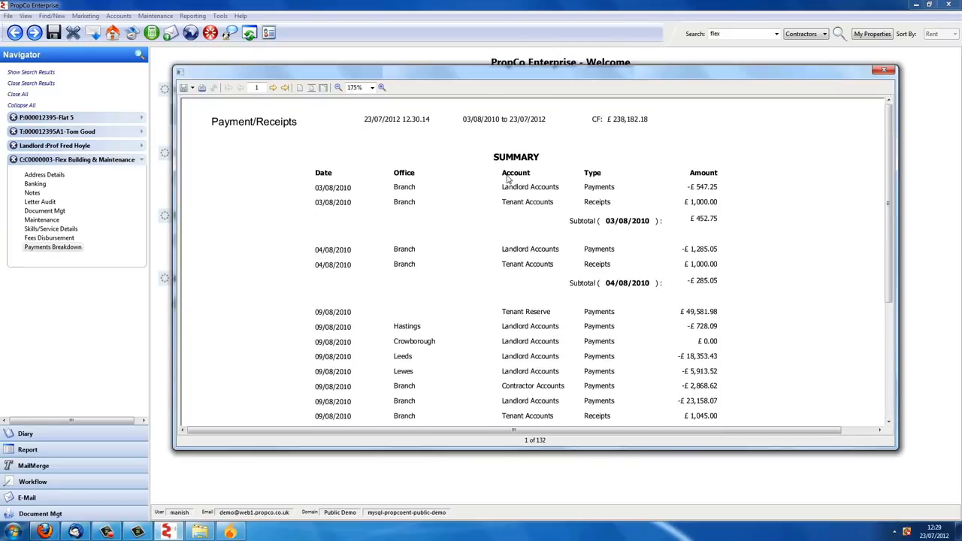
Step: Examine the journal's summary on pages 1 and 10, and the detailed payments and receipts on page 131
scroll(617, 216, "down", 1)
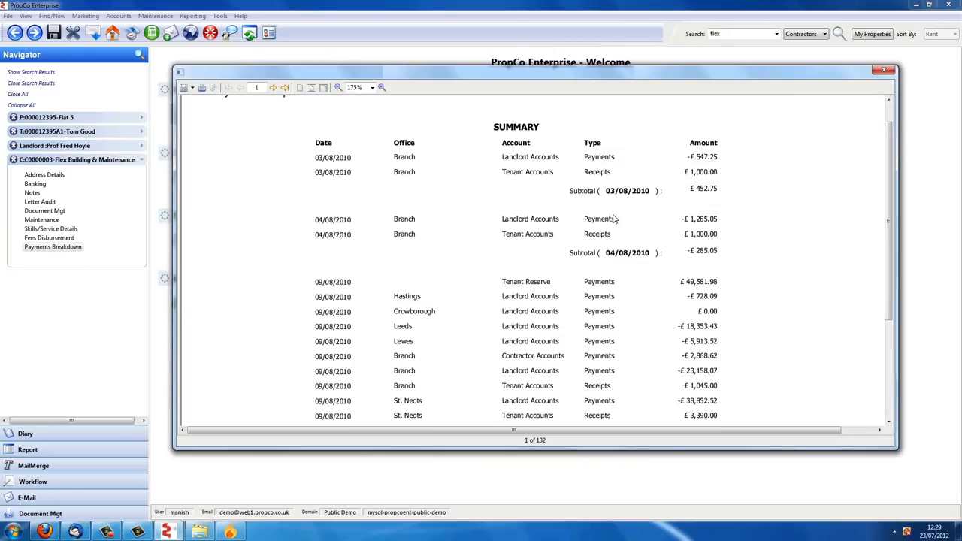
double_click(272, 88)
type("10")
key("Return")
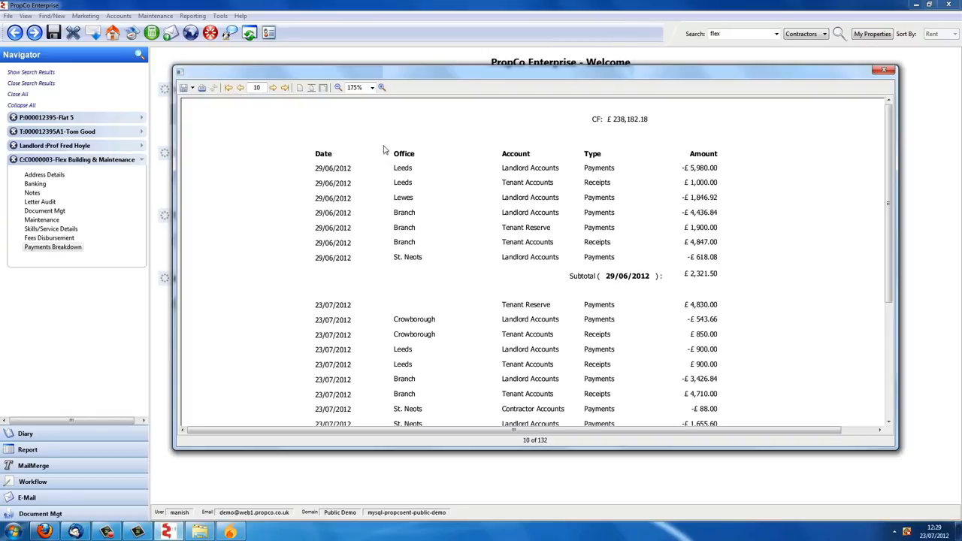
scroll(476, 210, "down", 5)
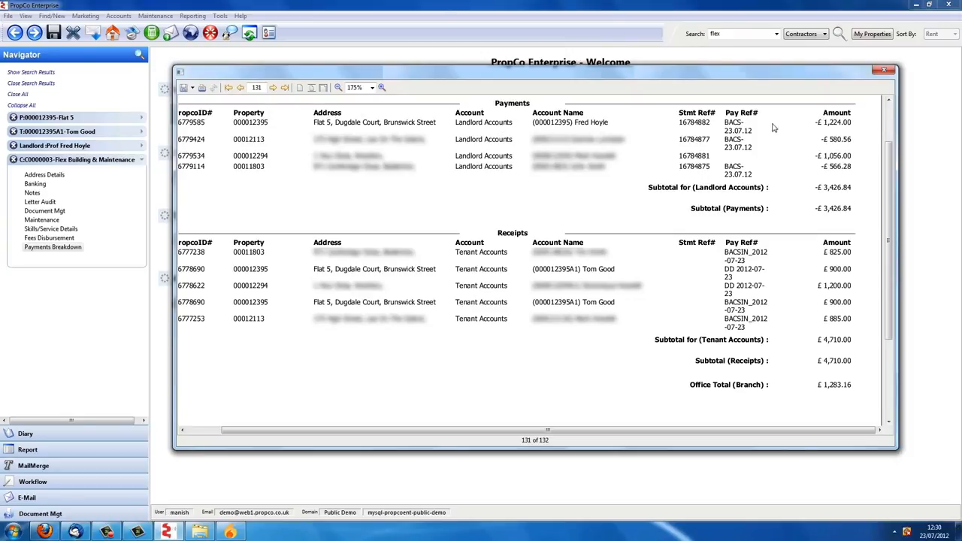
Step: Close the journal report, confirm that it printed, and finish the Payment/Receipts Journal
left_click(885, 69)
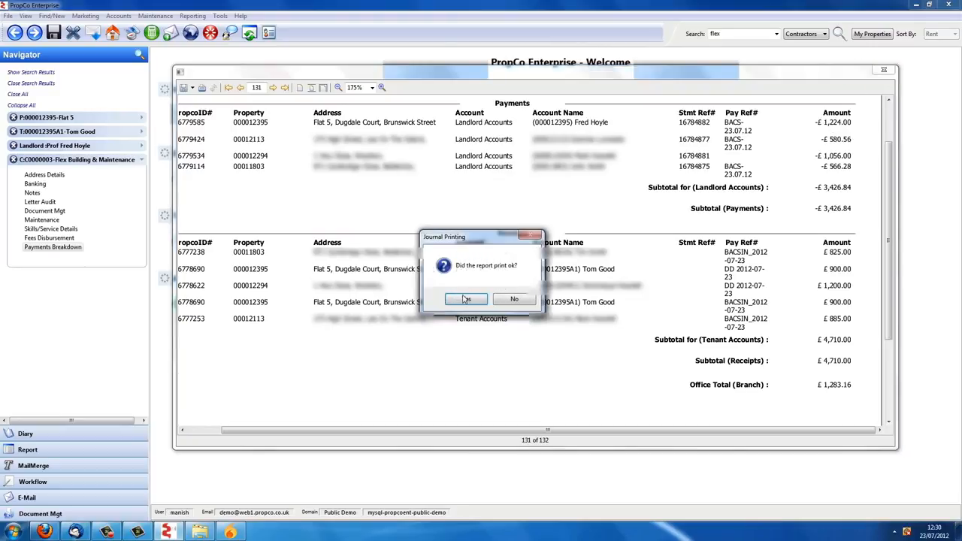
left_click(481, 300)
left_click(509, 322)
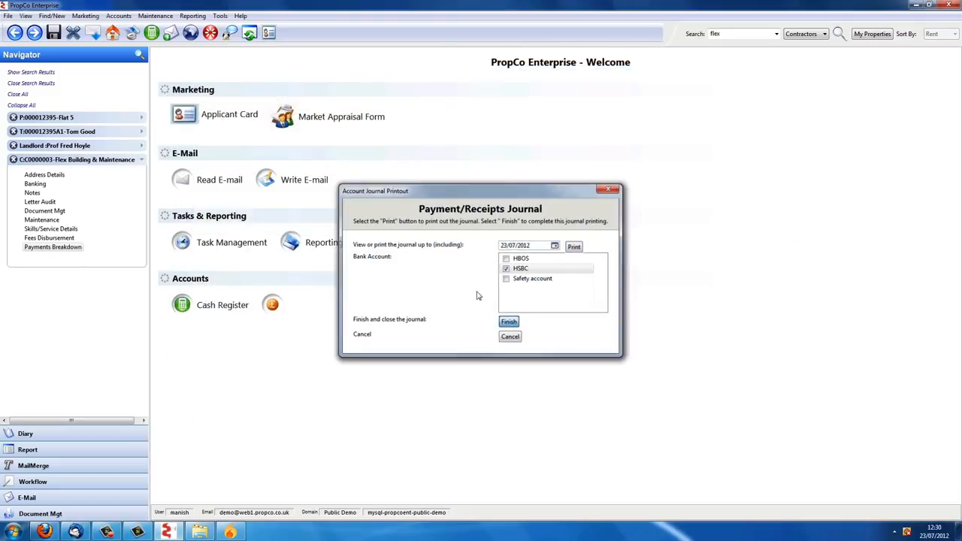
Step: Produce the Agent Payment (NETT+VAT) Journal for HSBC up to 23/07/2012 and review the overall totals on its last page
left_click(118, 15)
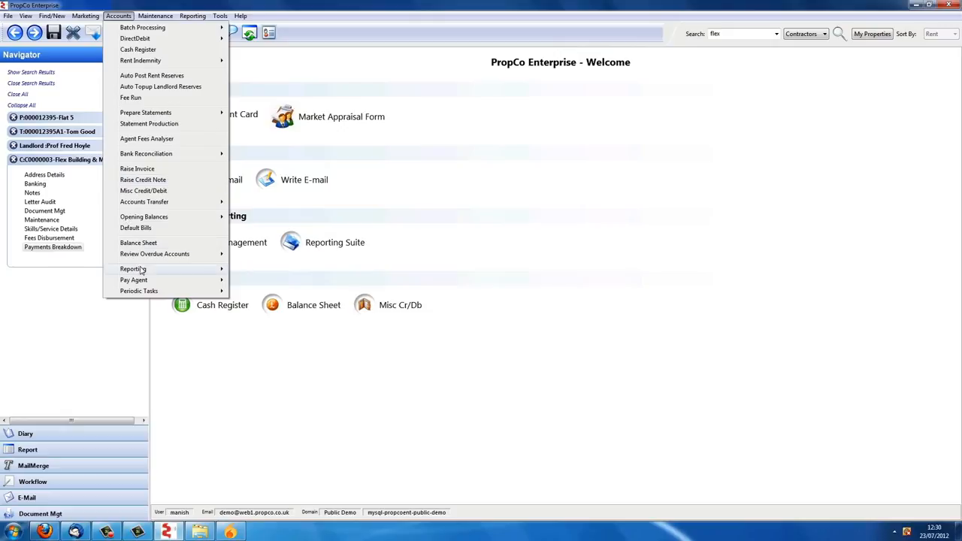
mouse_move(135, 279)
left_click(275, 307)
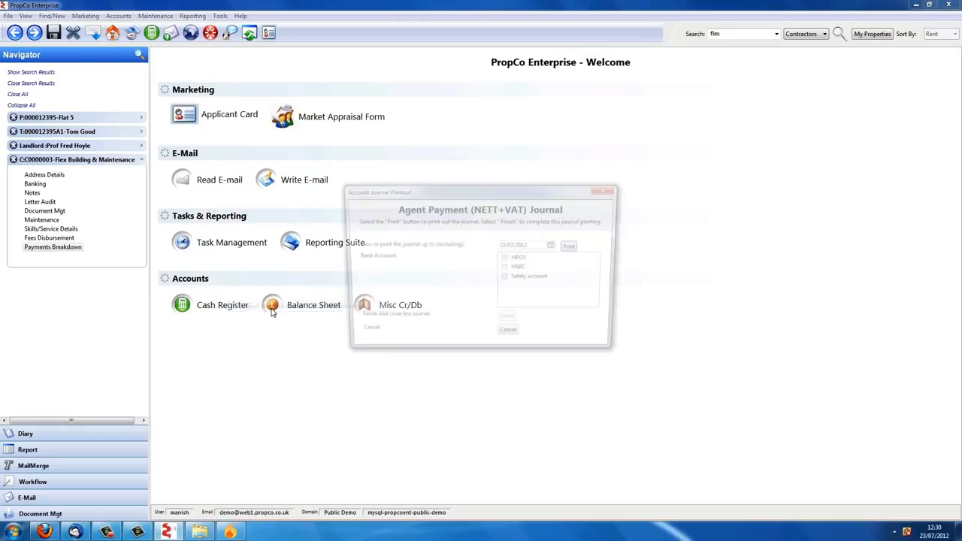
left_click(575, 246)
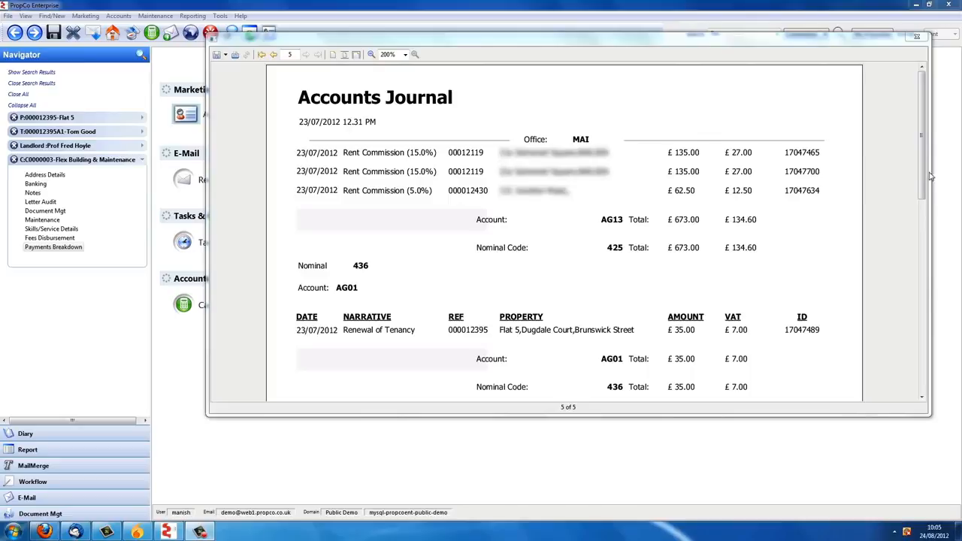
left_click_drag(922, 176, 922, 219)
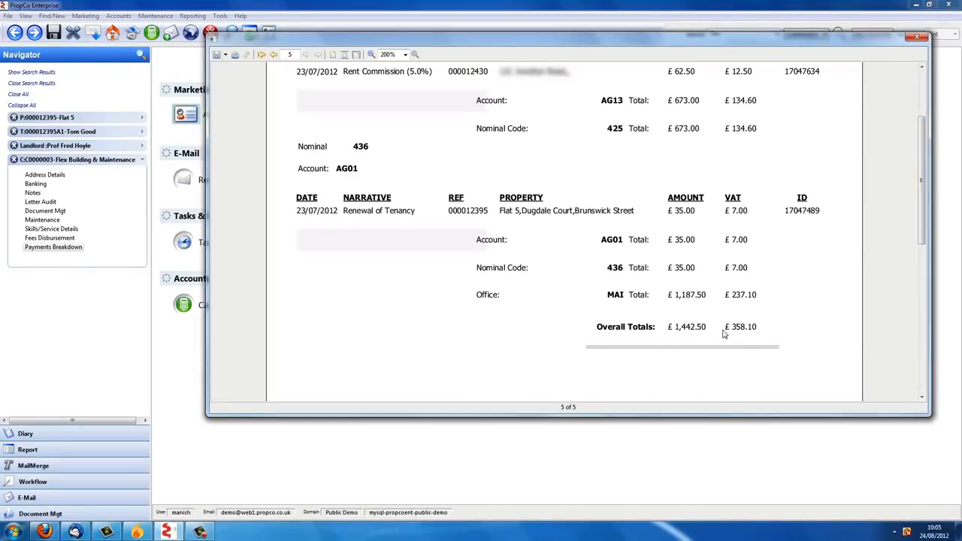
Step: Close the agent journal report, confirm that it printed, and finish the journal with pay reference AG230712
left_click(916, 36)
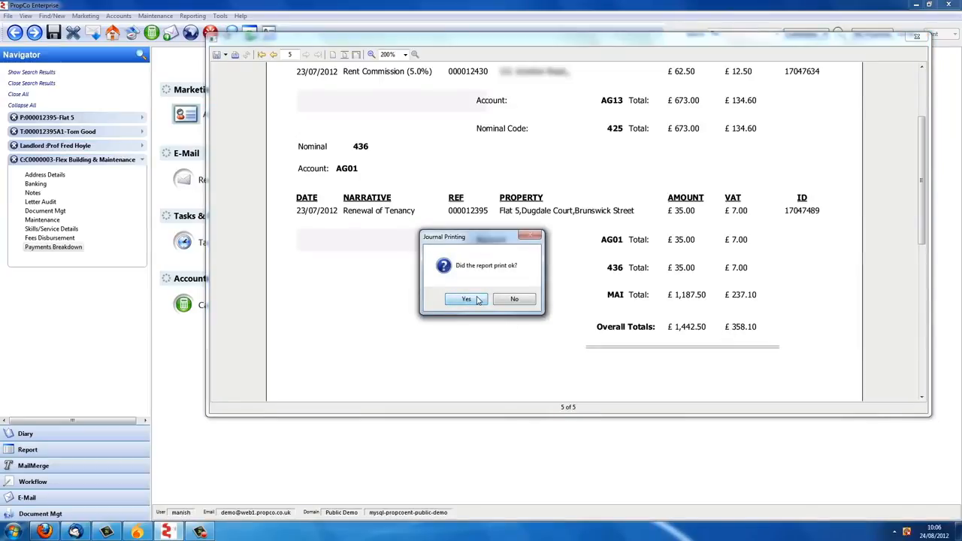
left_click(466, 300)
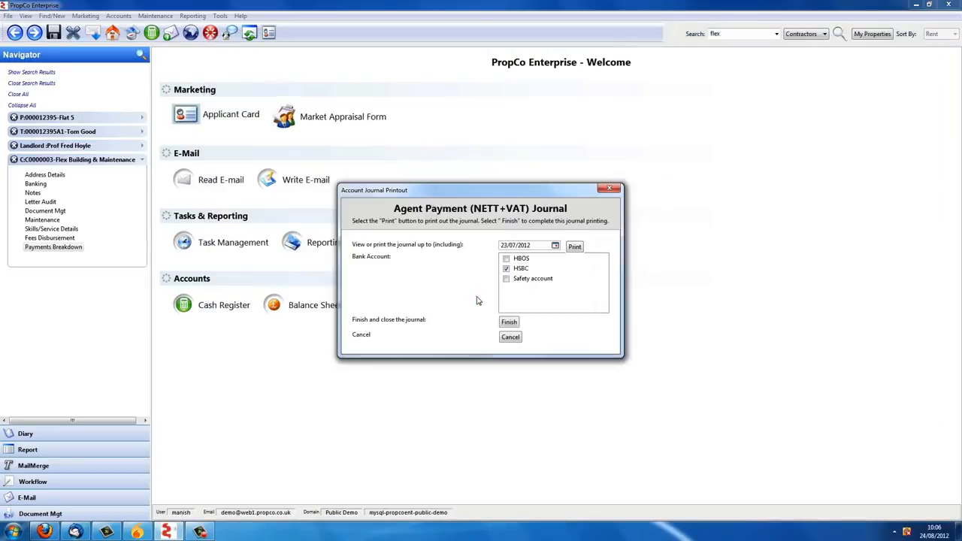
left_click(509, 323)
type("AG230712")
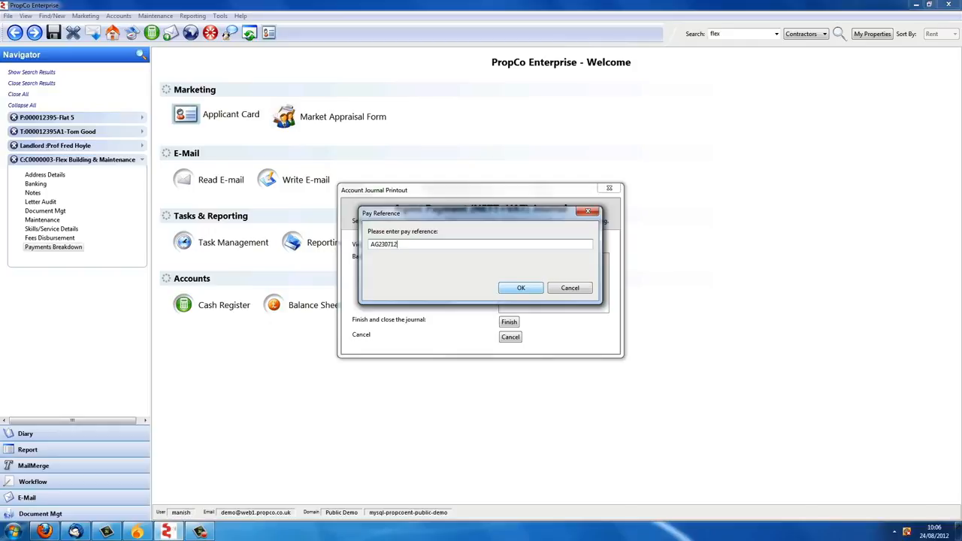
left_click(536, 289)
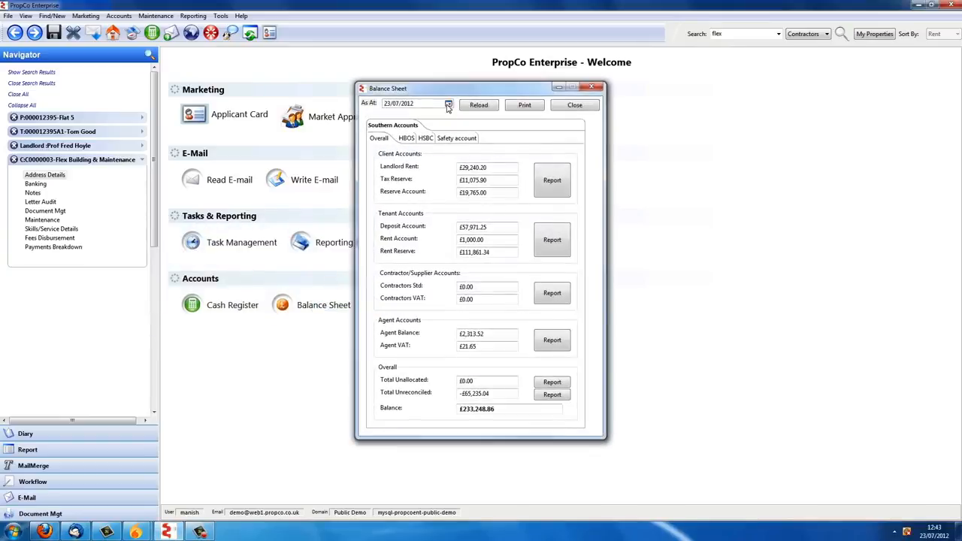
Step: Reload the Balance Sheet as at 30/06/2012, check the overall Tax Reserve figure, and close the sheet
left_click(448, 104)
left_click(437, 134)
left_click(476, 107)
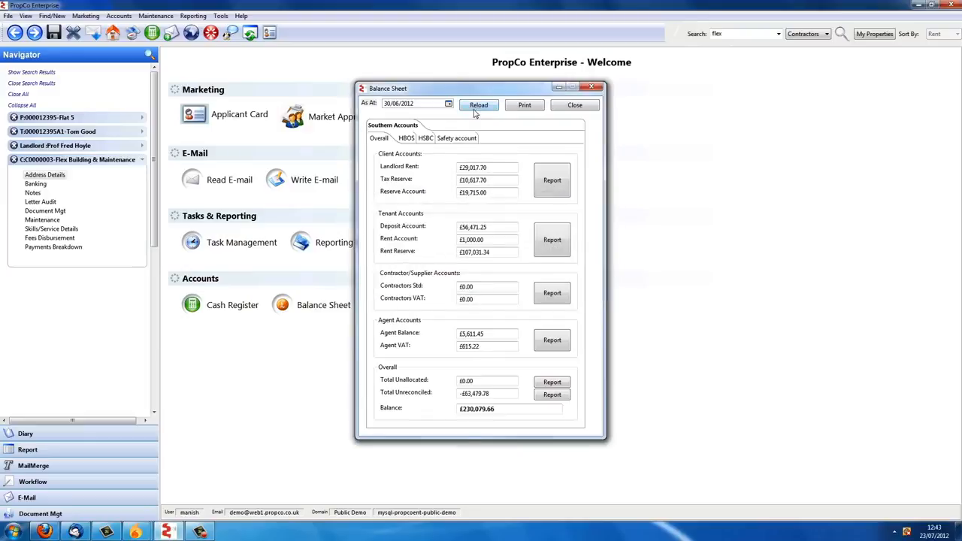
left_click_drag(487, 181, 434, 181)
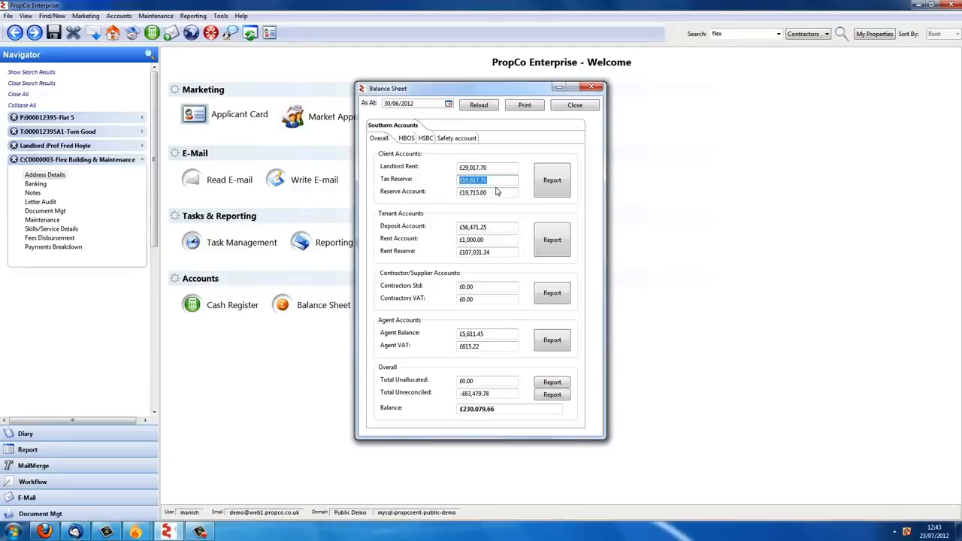
left_click(574, 105)
Step: Produce the FICO/CNR Journal for the HSBC account up to 30/06/2012
left_click(193, 16)
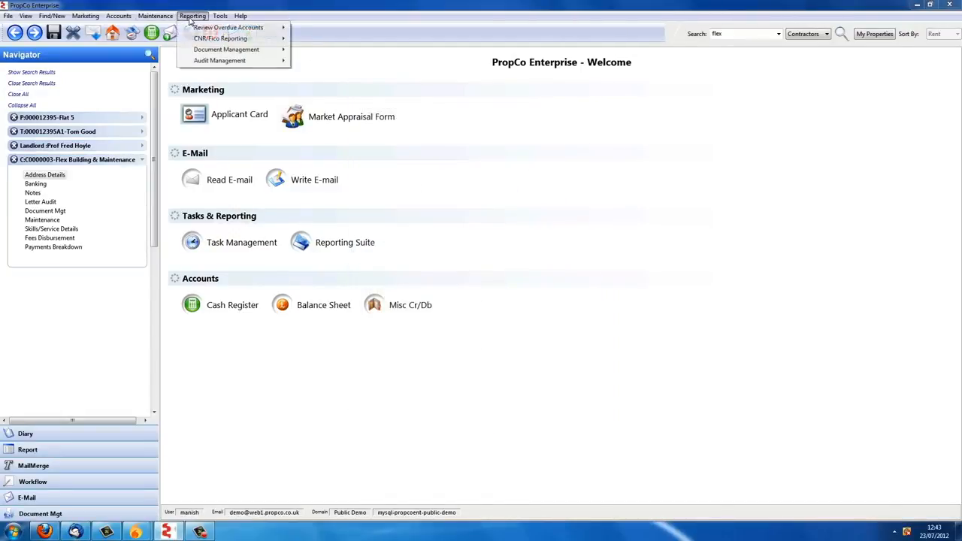
mouse_move(227, 41)
left_click(321, 39)
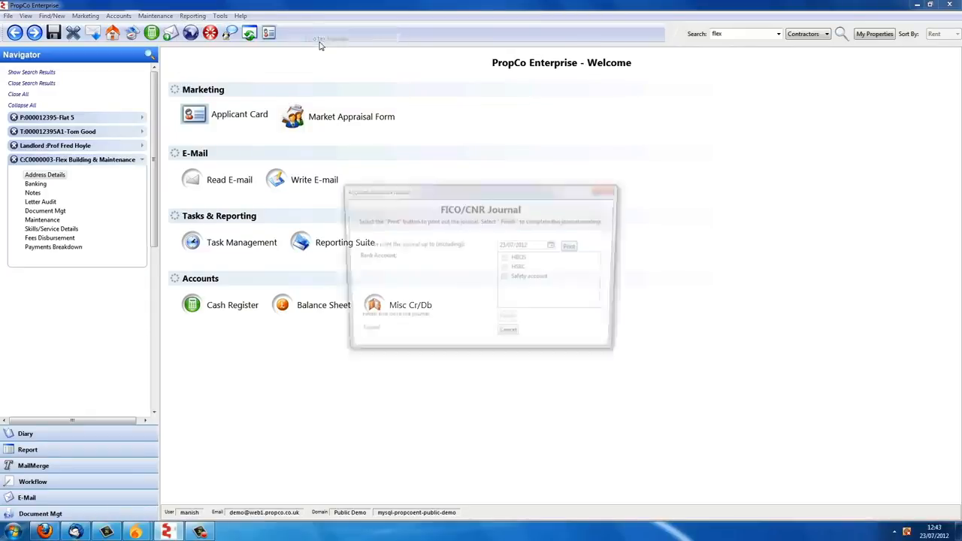
left_click(554, 247)
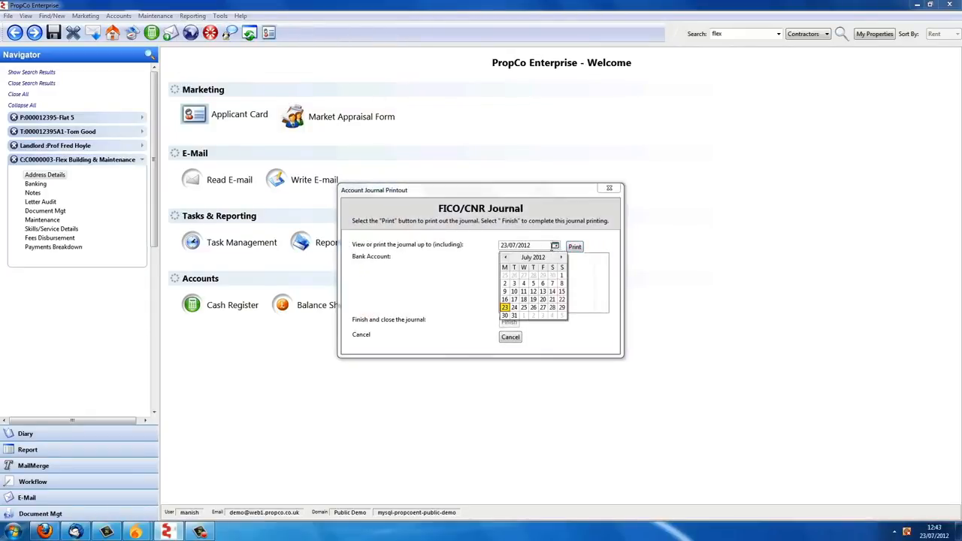
left_click(505, 258)
left_click(553, 308)
left_click(507, 269)
left_click(574, 247)
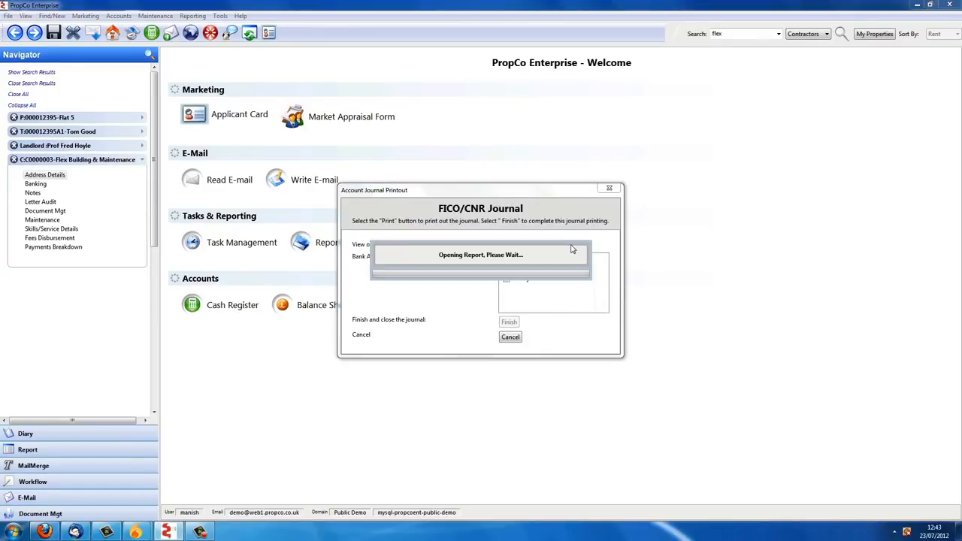
Step: Enlarge the CNR Tax Journal to 200% and examine the tax entries on page 1 and the overall total on page 3
left_click(310, 134)
left_click(296, 174)
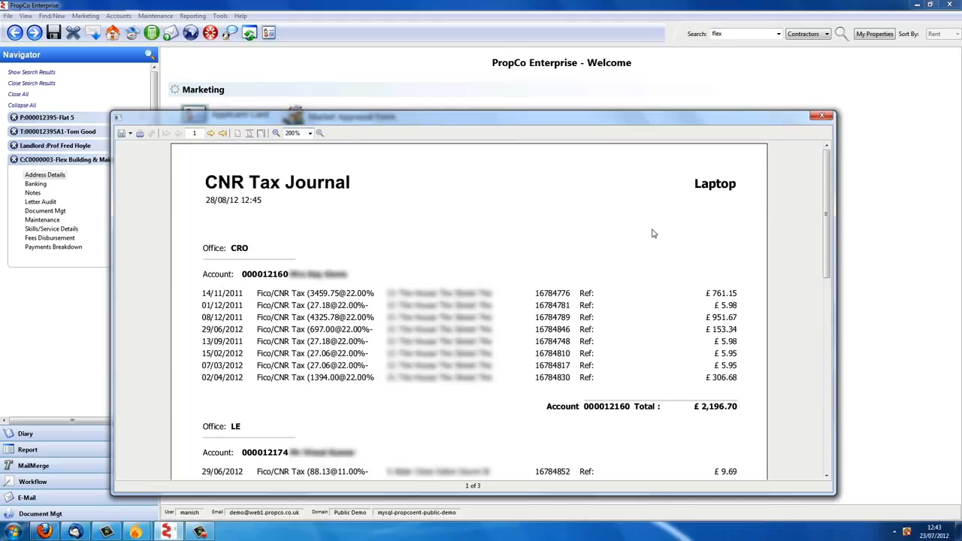
scroll(836, 263, "down", 10)
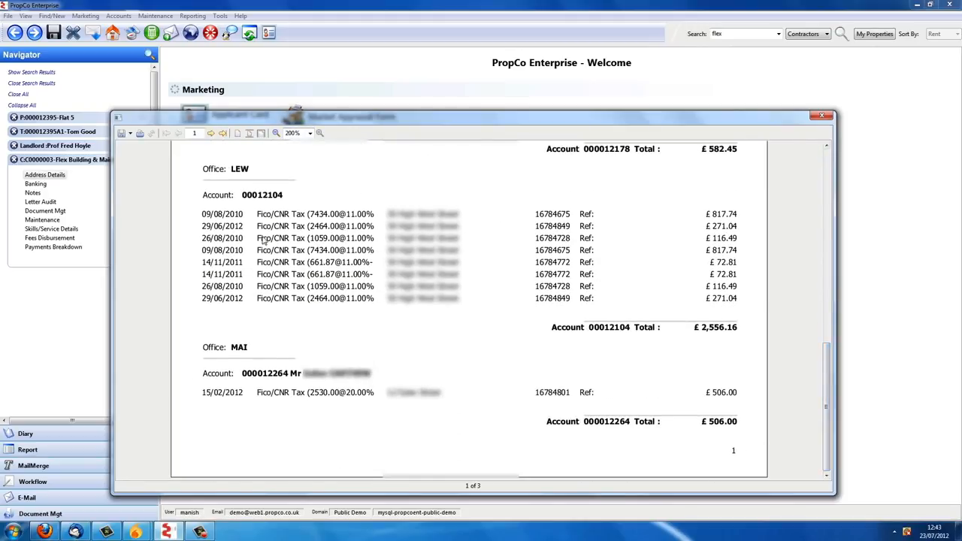
left_click(223, 133)
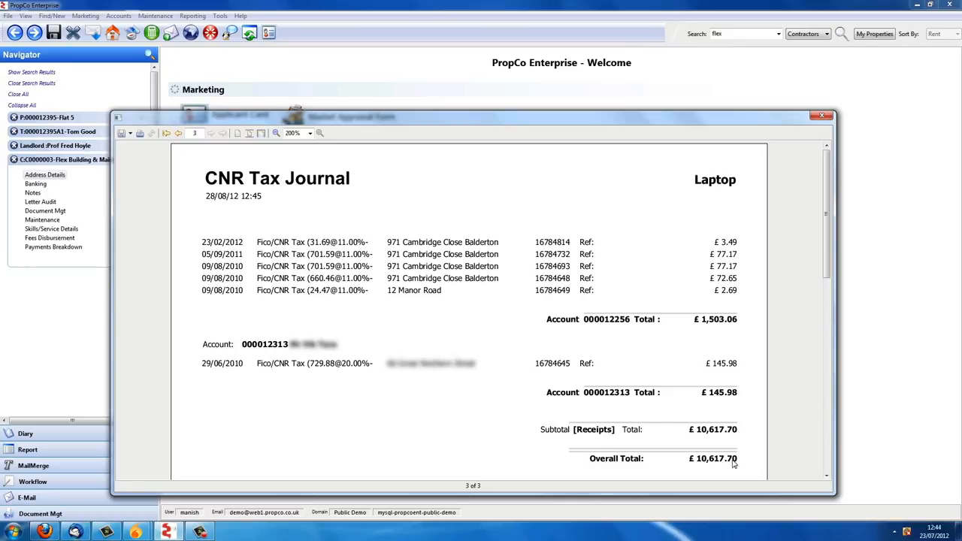
Step: Close the CNR Tax Journal report, confirm that it printed, and finish the FICO/CNR Journal with pay reference HMRCQ3
left_click(821, 115)
left_click(484, 300)
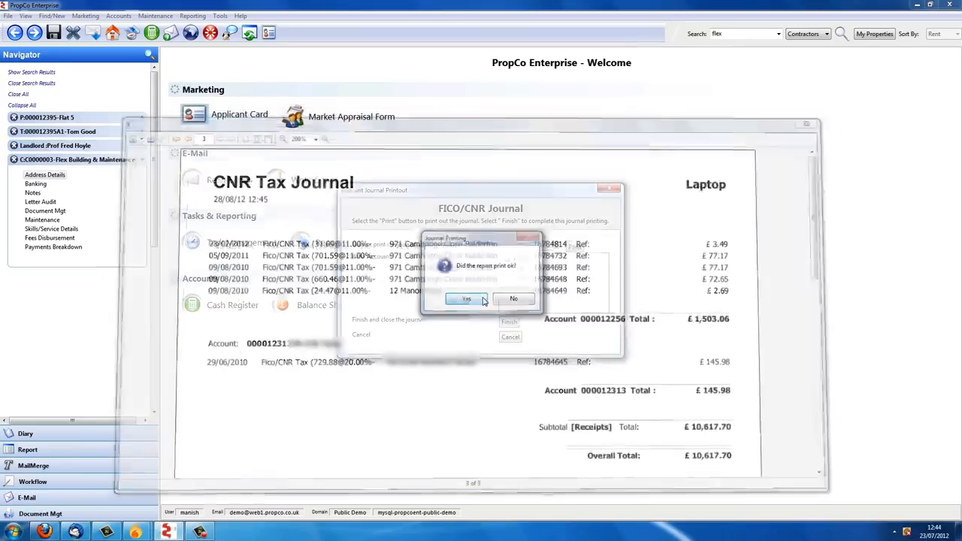
left_click(509, 323)
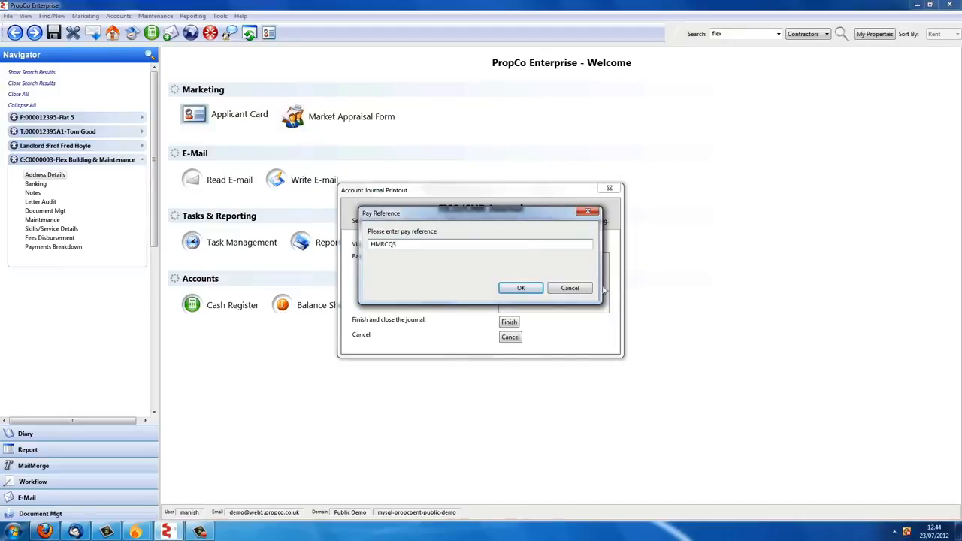
left_click(524, 288)
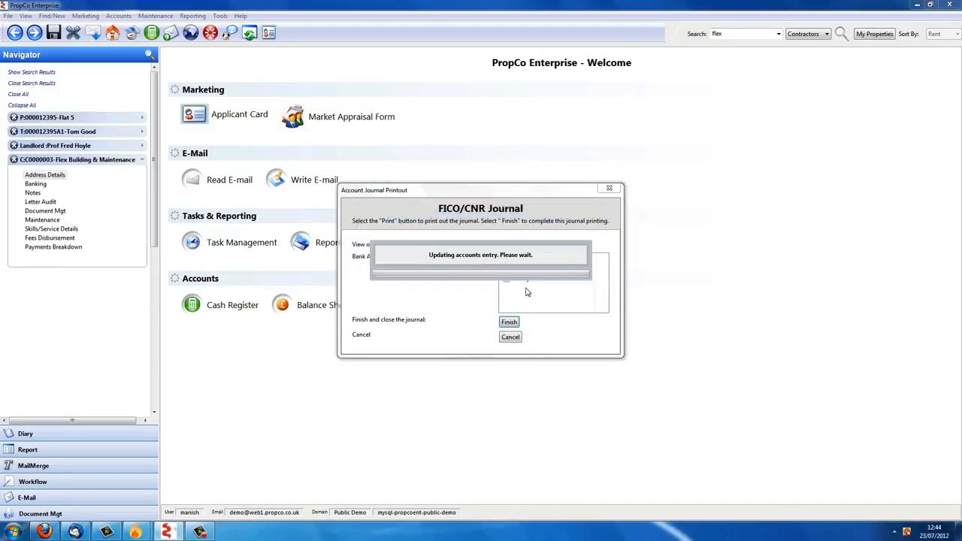